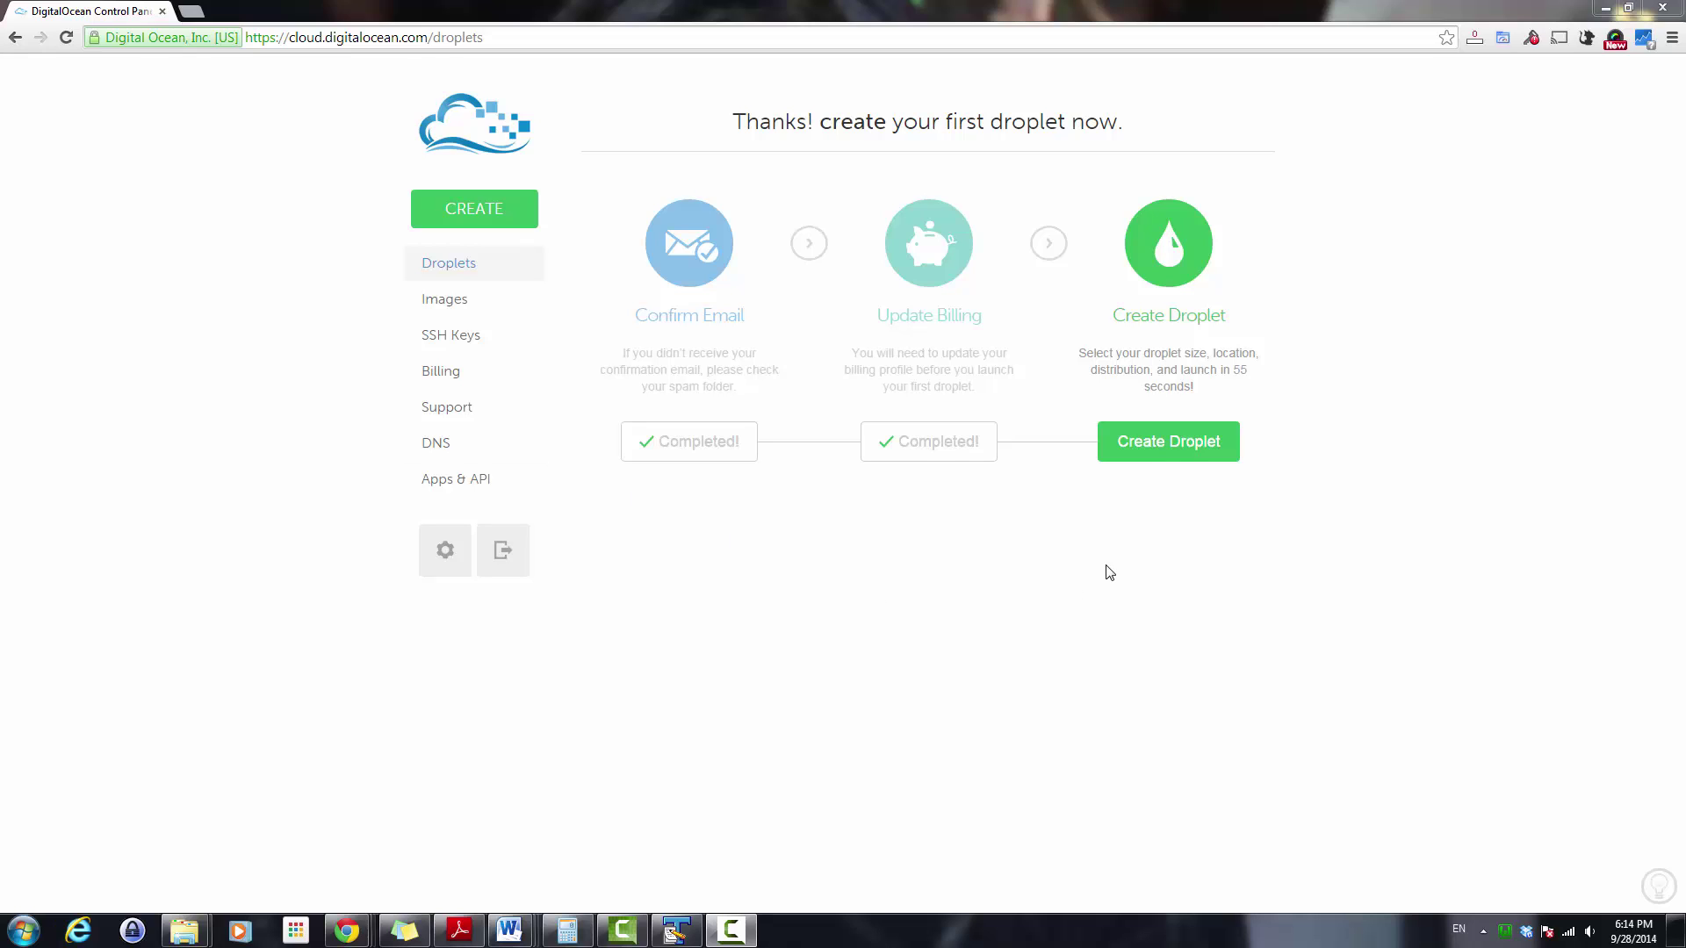
Create a droplet named dbtest: $5 size, New York region, Ubuntu 12.04.5 x32
{"action": "left_click", "coordinate": [1180, 448]}
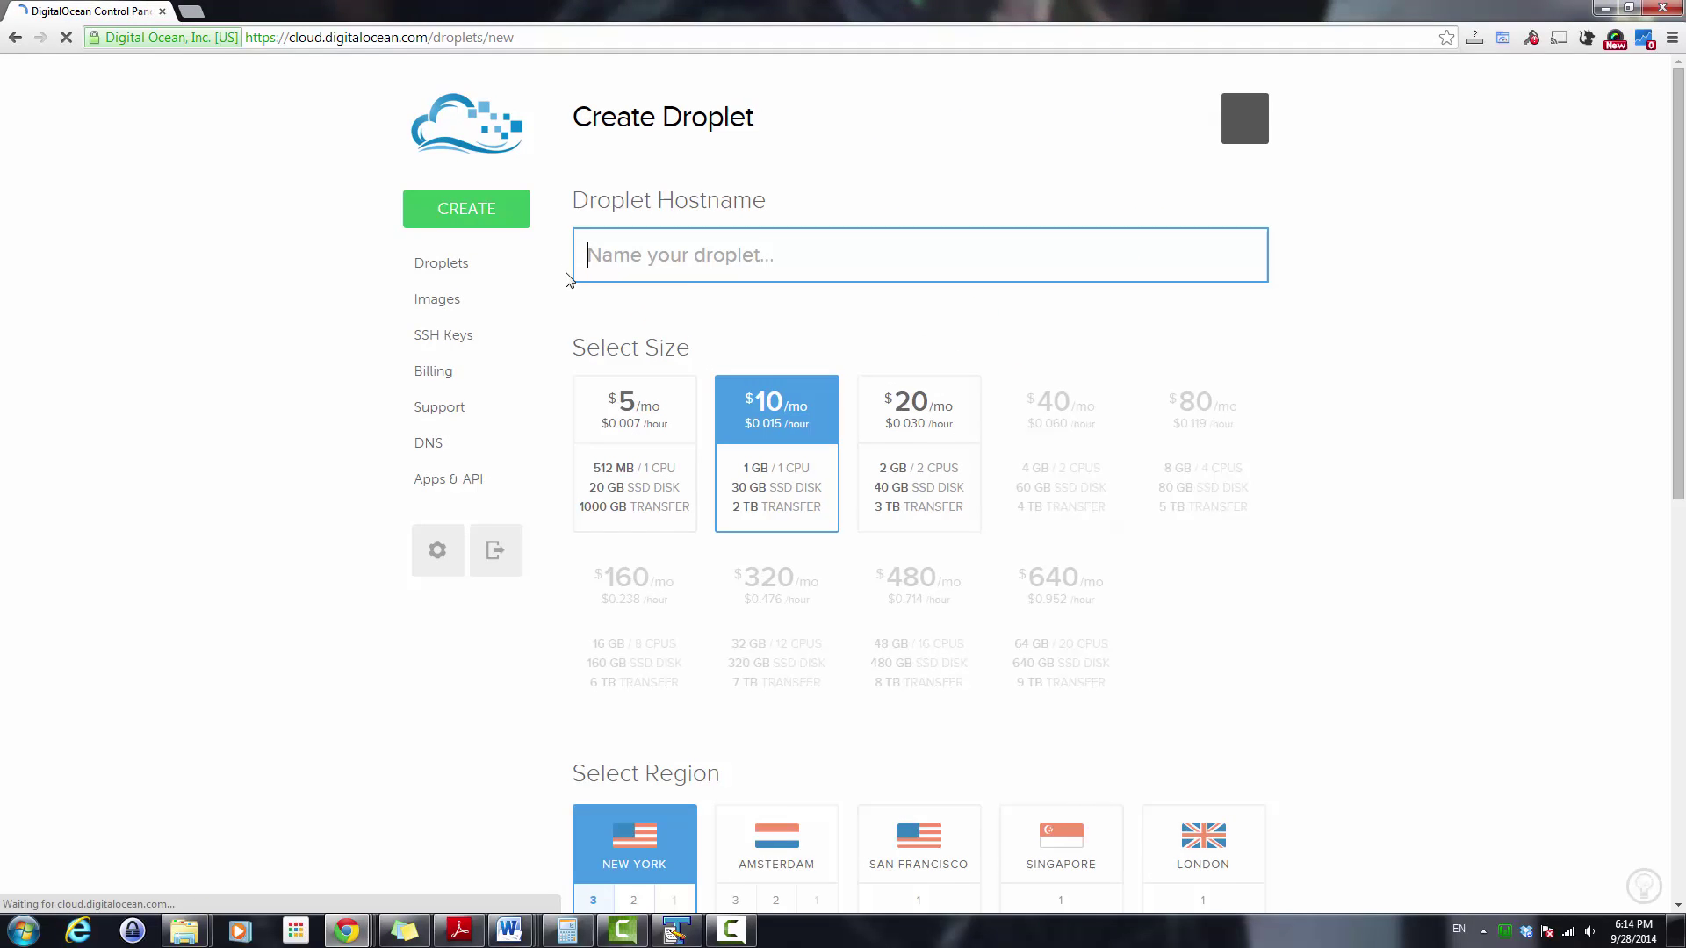
{"action": "left_click", "coordinate": [643, 259]}
{"action": "type", "text": "d"}
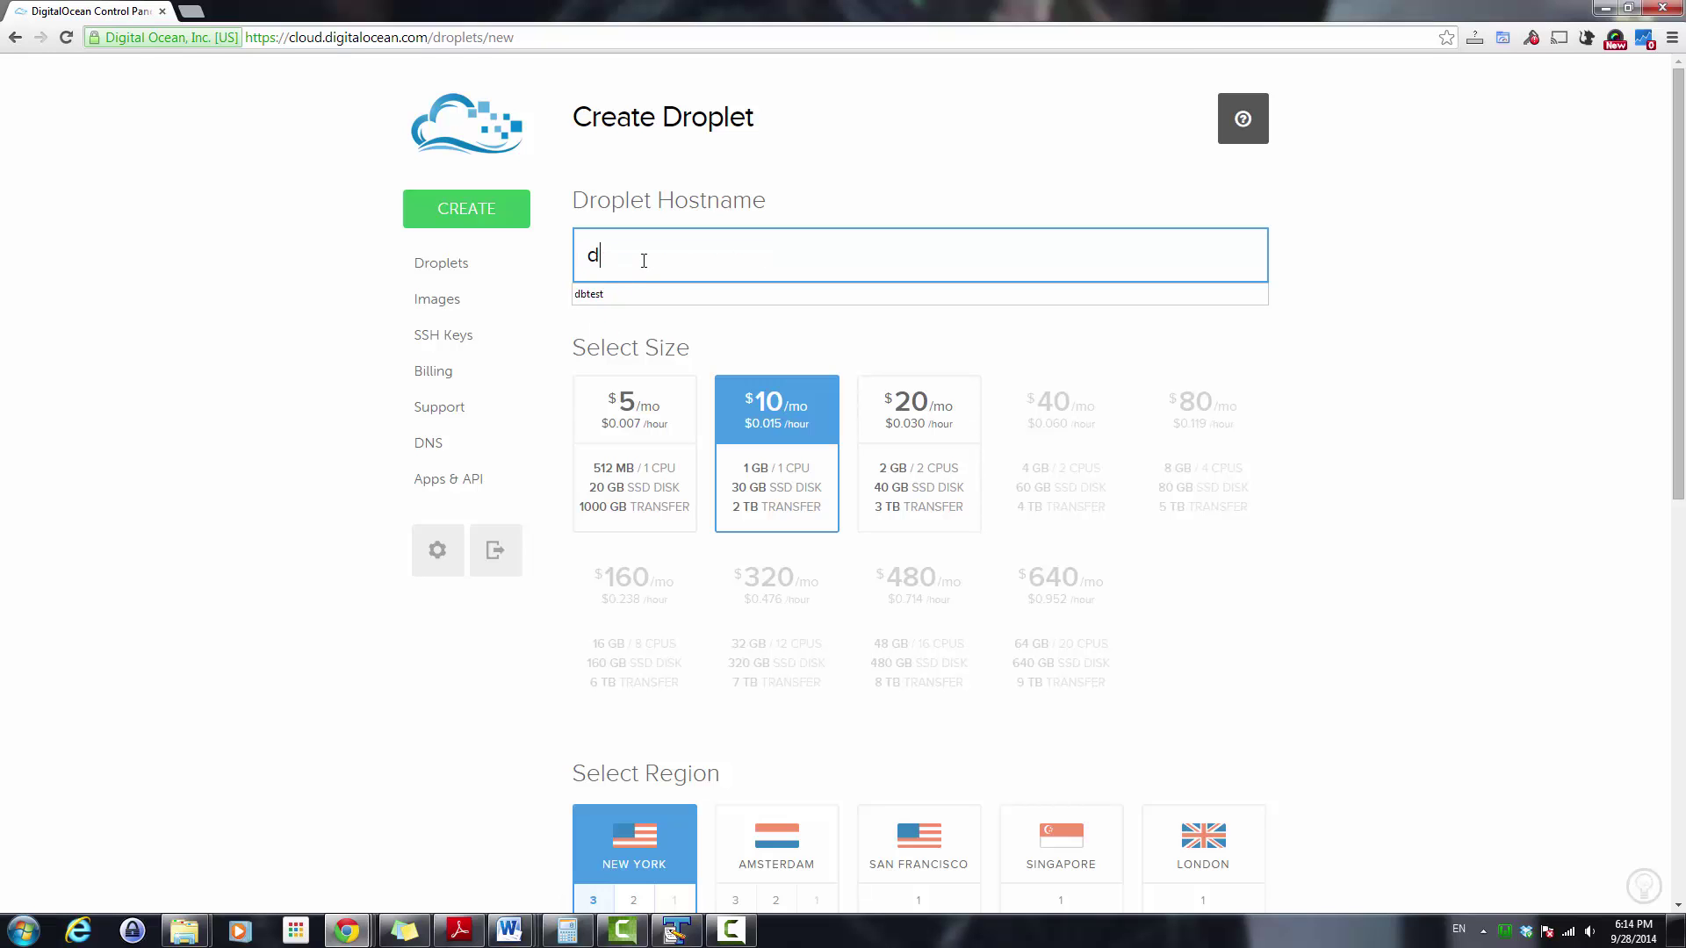
{"action": "type", "text": "btest"}
{"action": "scroll", "coordinate": [644, 260], "scroll_direction": "down", "scroll_amount": 5}
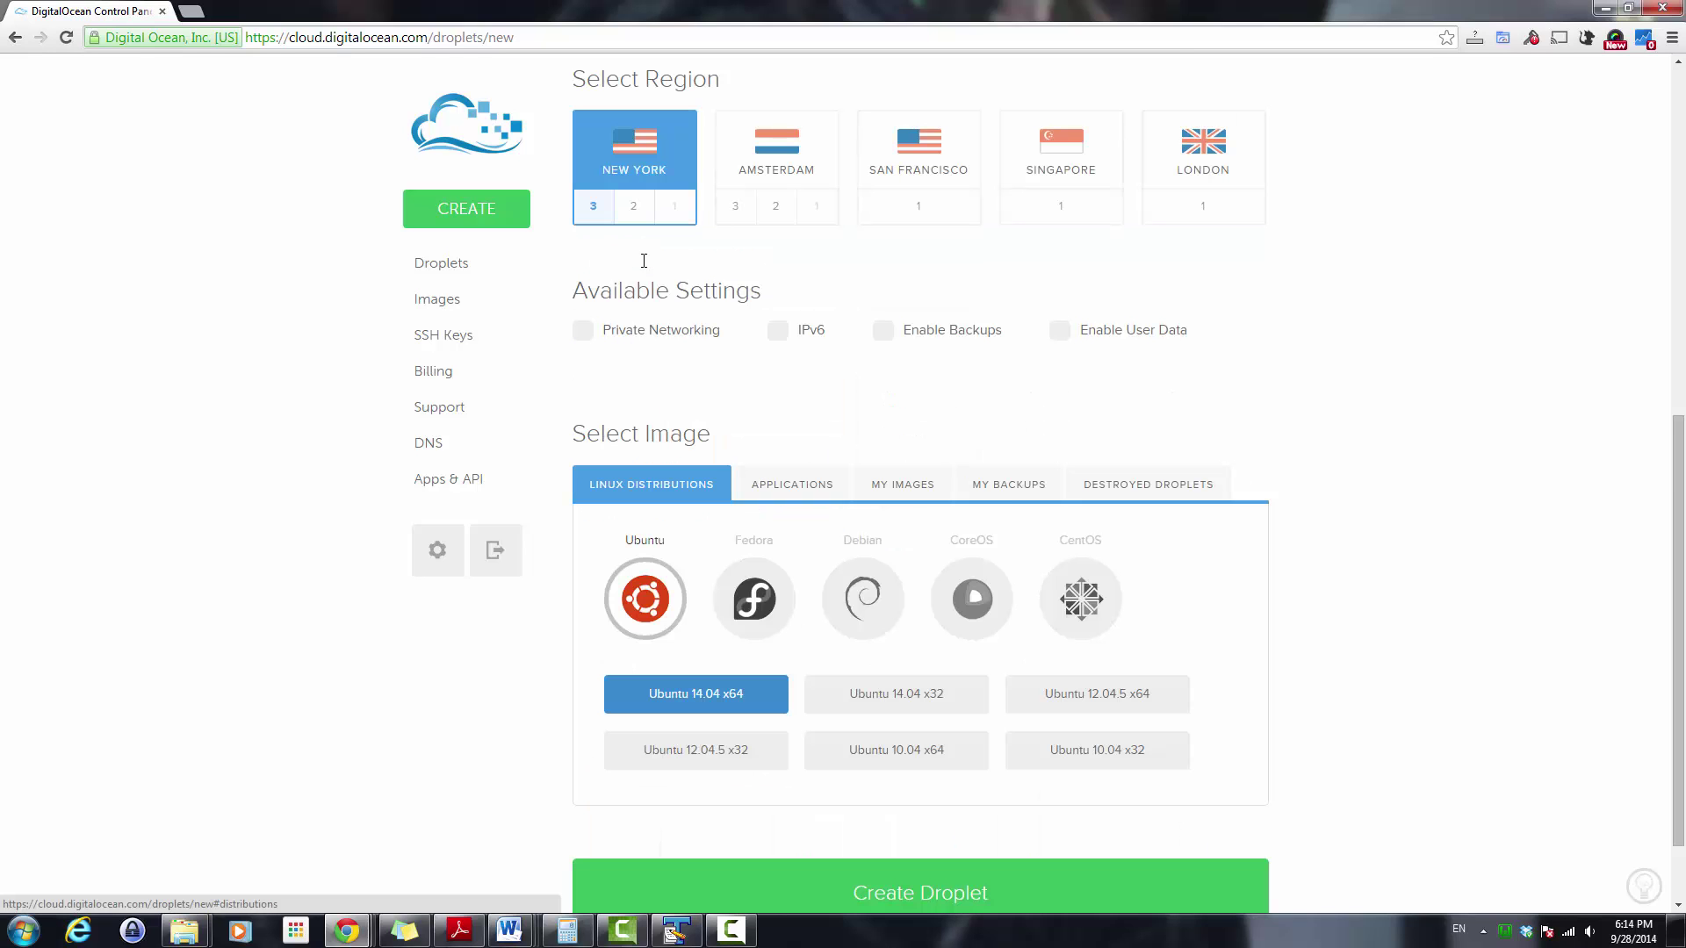
{"action": "scroll", "coordinate": [703, 226], "scroll_direction": "up", "scroll_amount": 5}
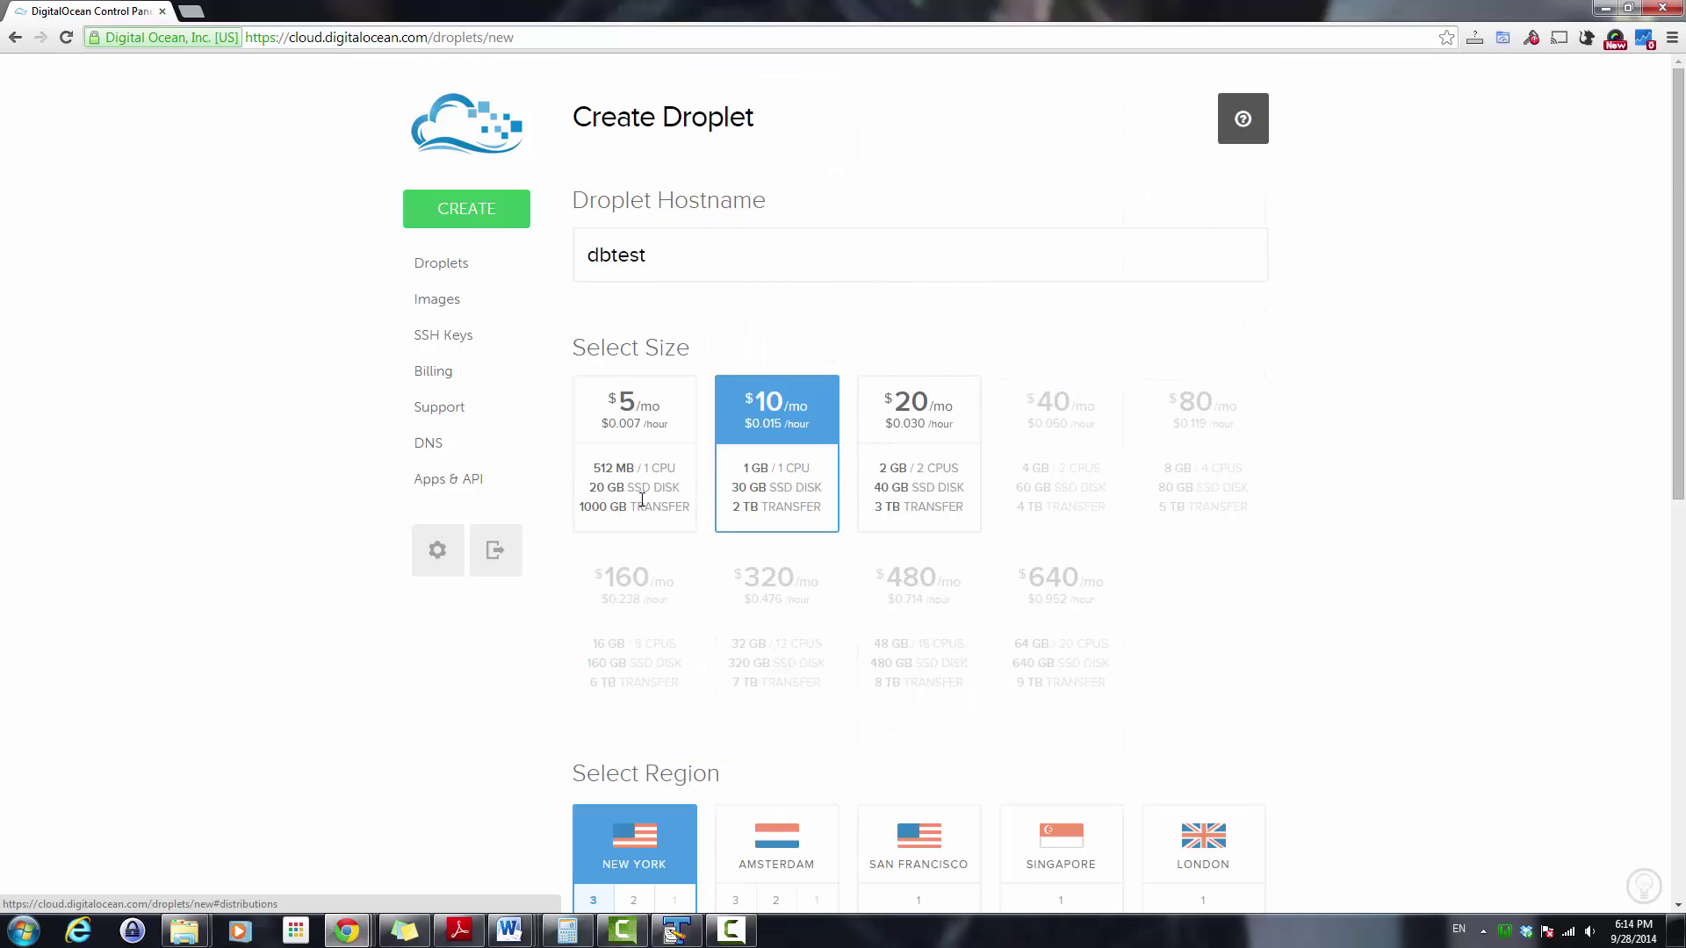
{"action": "left_click", "coordinate": [639, 443]}
{"action": "scroll", "coordinate": [756, 453], "scroll_direction": "down", "scroll_amount": 2}
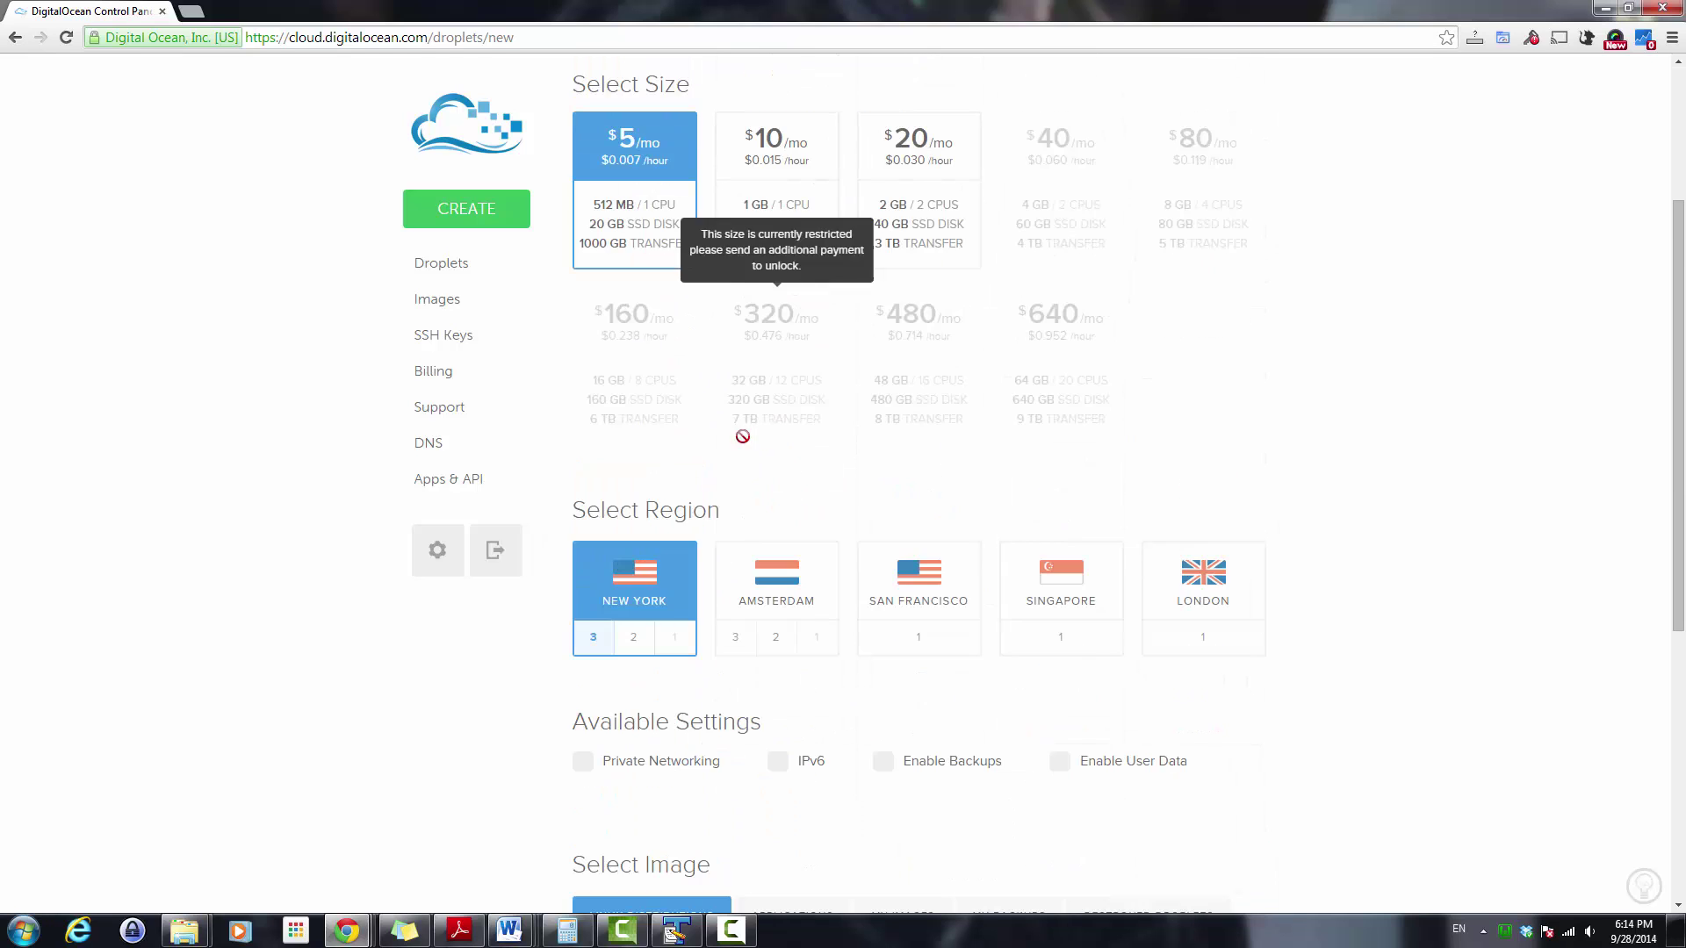
{"action": "scroll", "coordinate": [1129, 469], "scroll_direction": "down", "scroll_amount": 2}
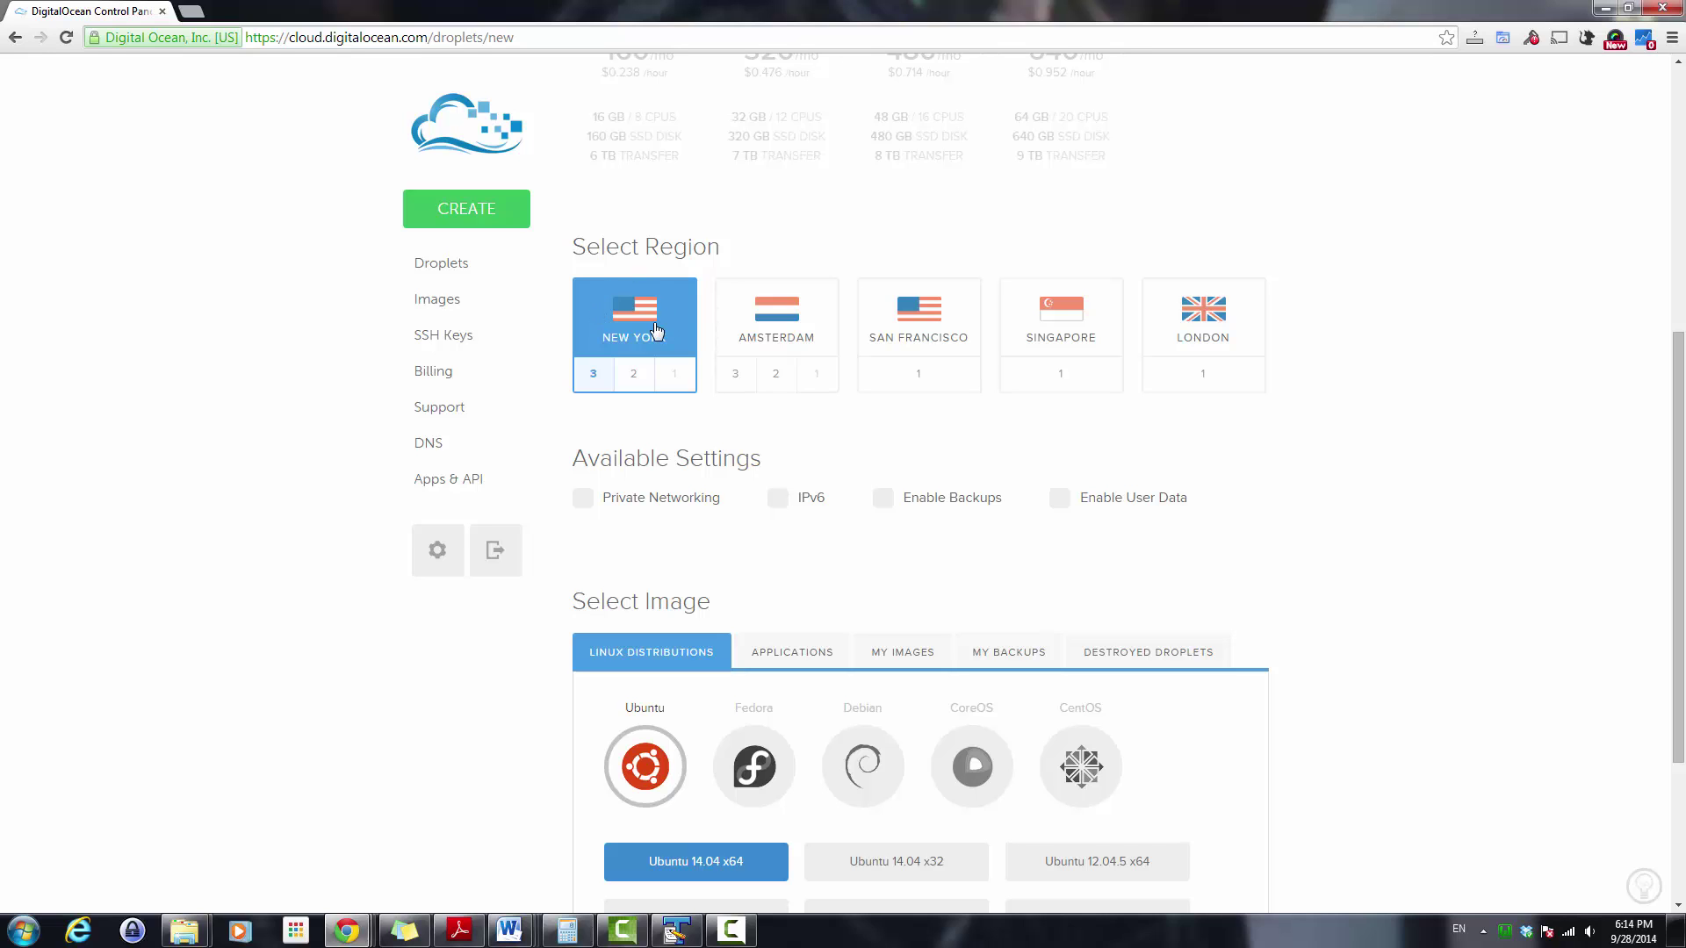
{"action": "scroll", "coordinate": [707, 448], "scroll_direction": "down", "scroll_amount": 2}
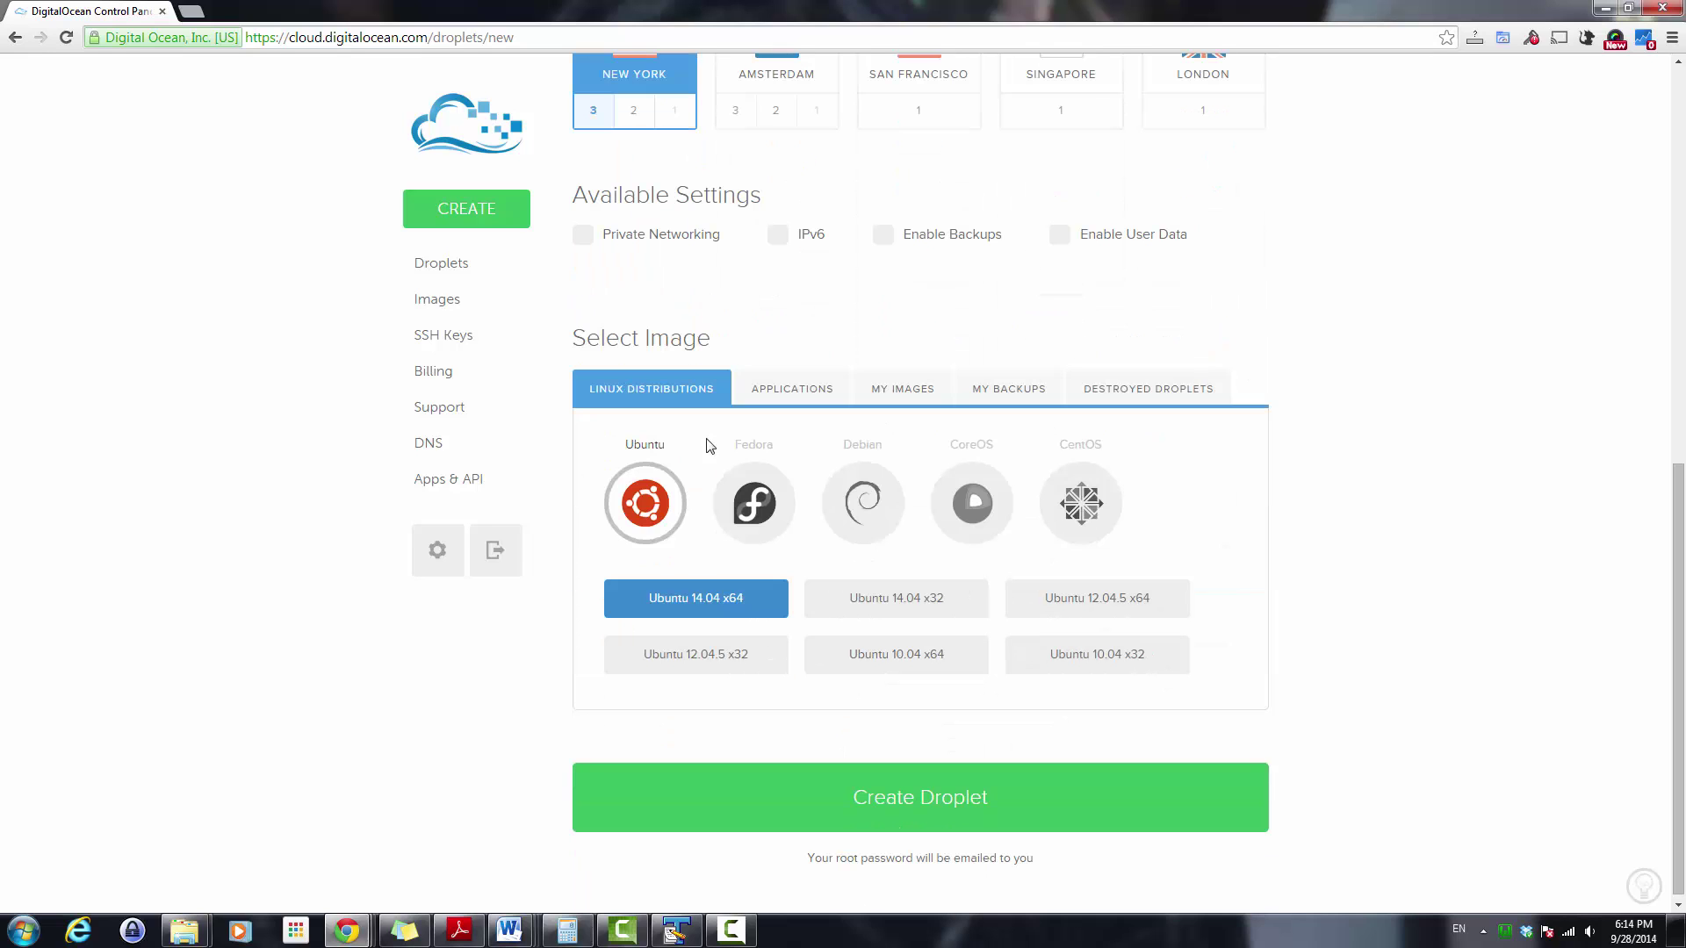
{"action": "left_click", "coordinate": [725, 665]}
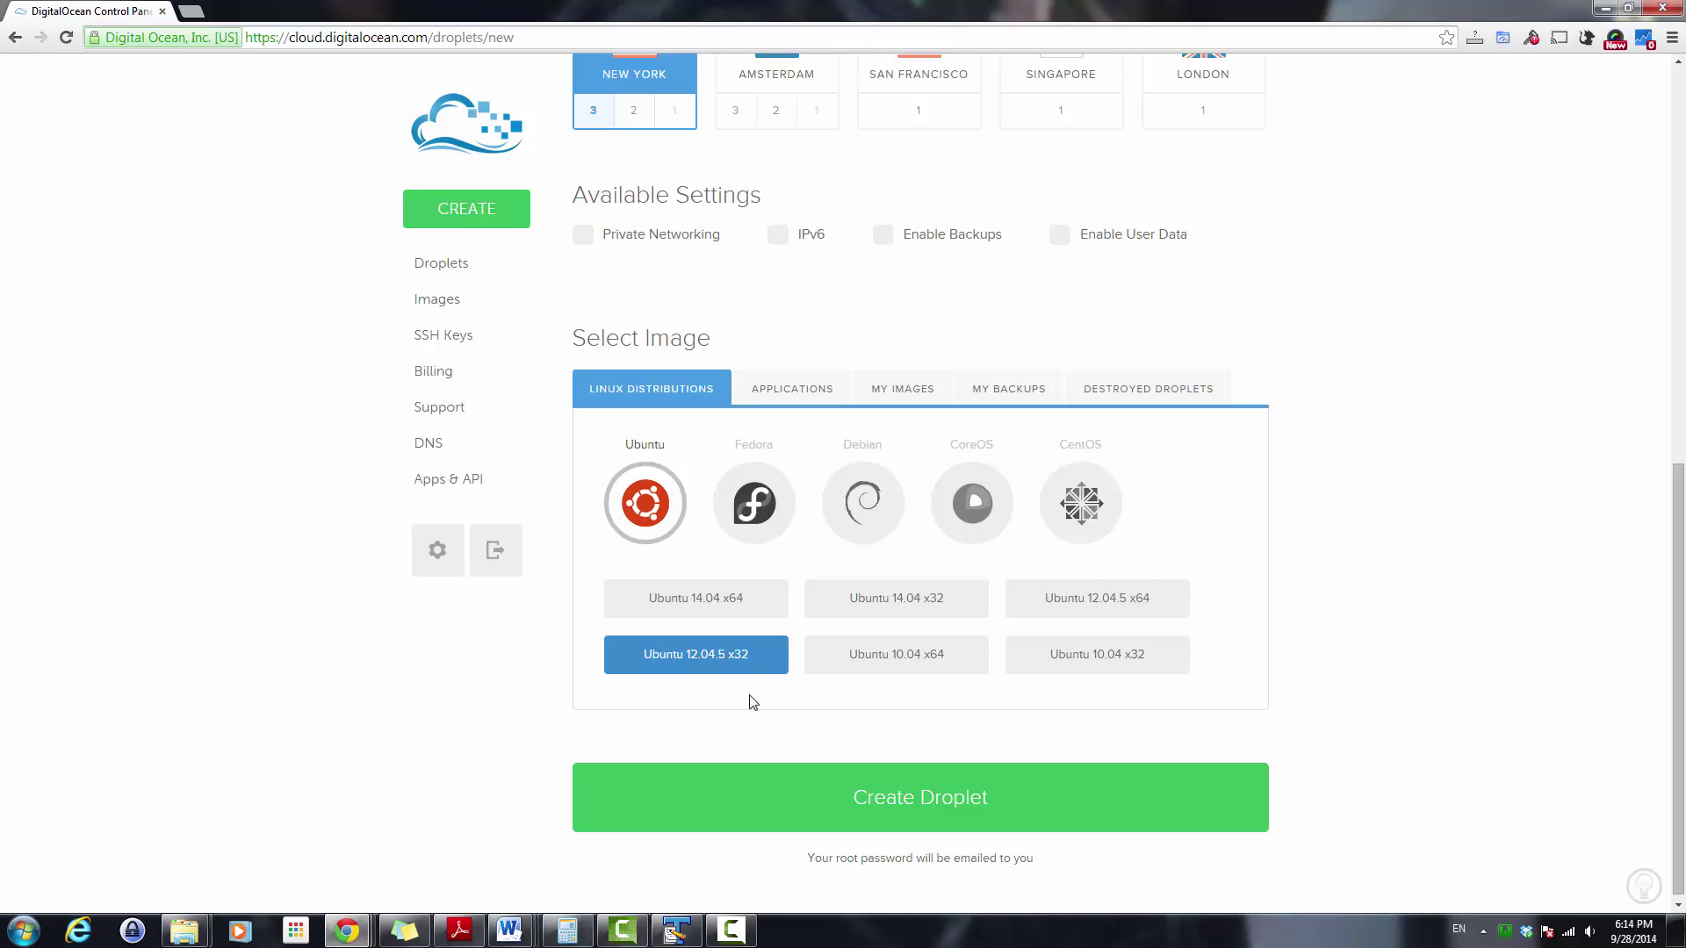
{"action": "left_click", "coordinate": [933, 797]}
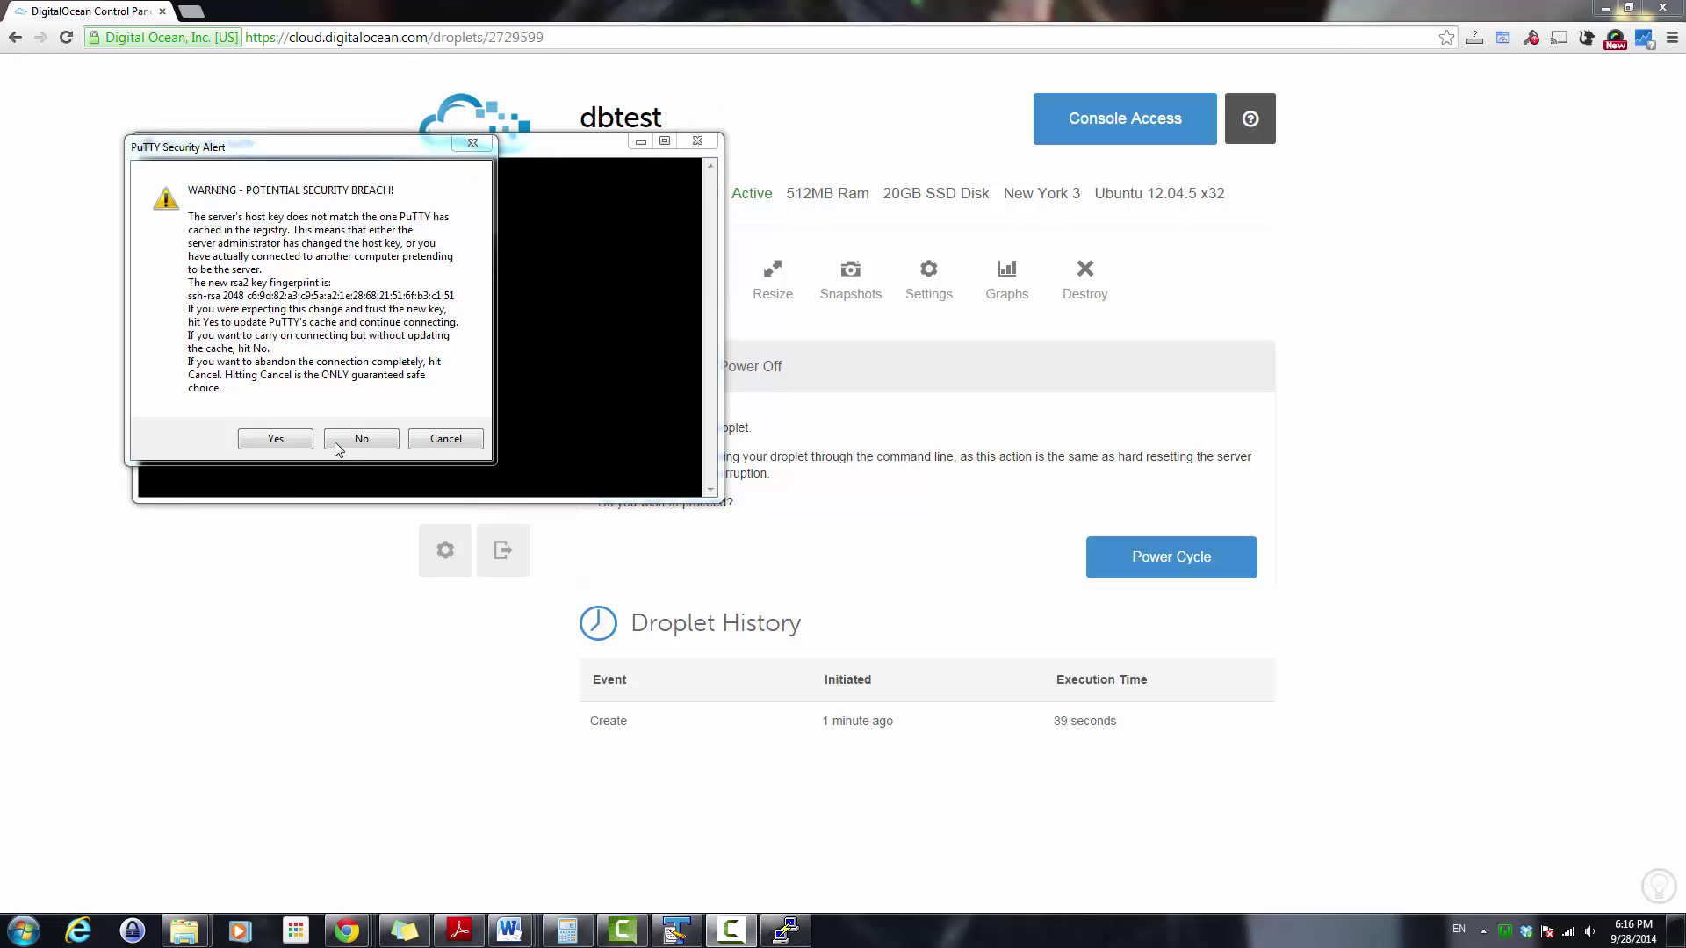
Accept the host key, log in as root with the emailed password, and set a new UNIX password
{"action": "left_click", "coordinate": [264, 443]}
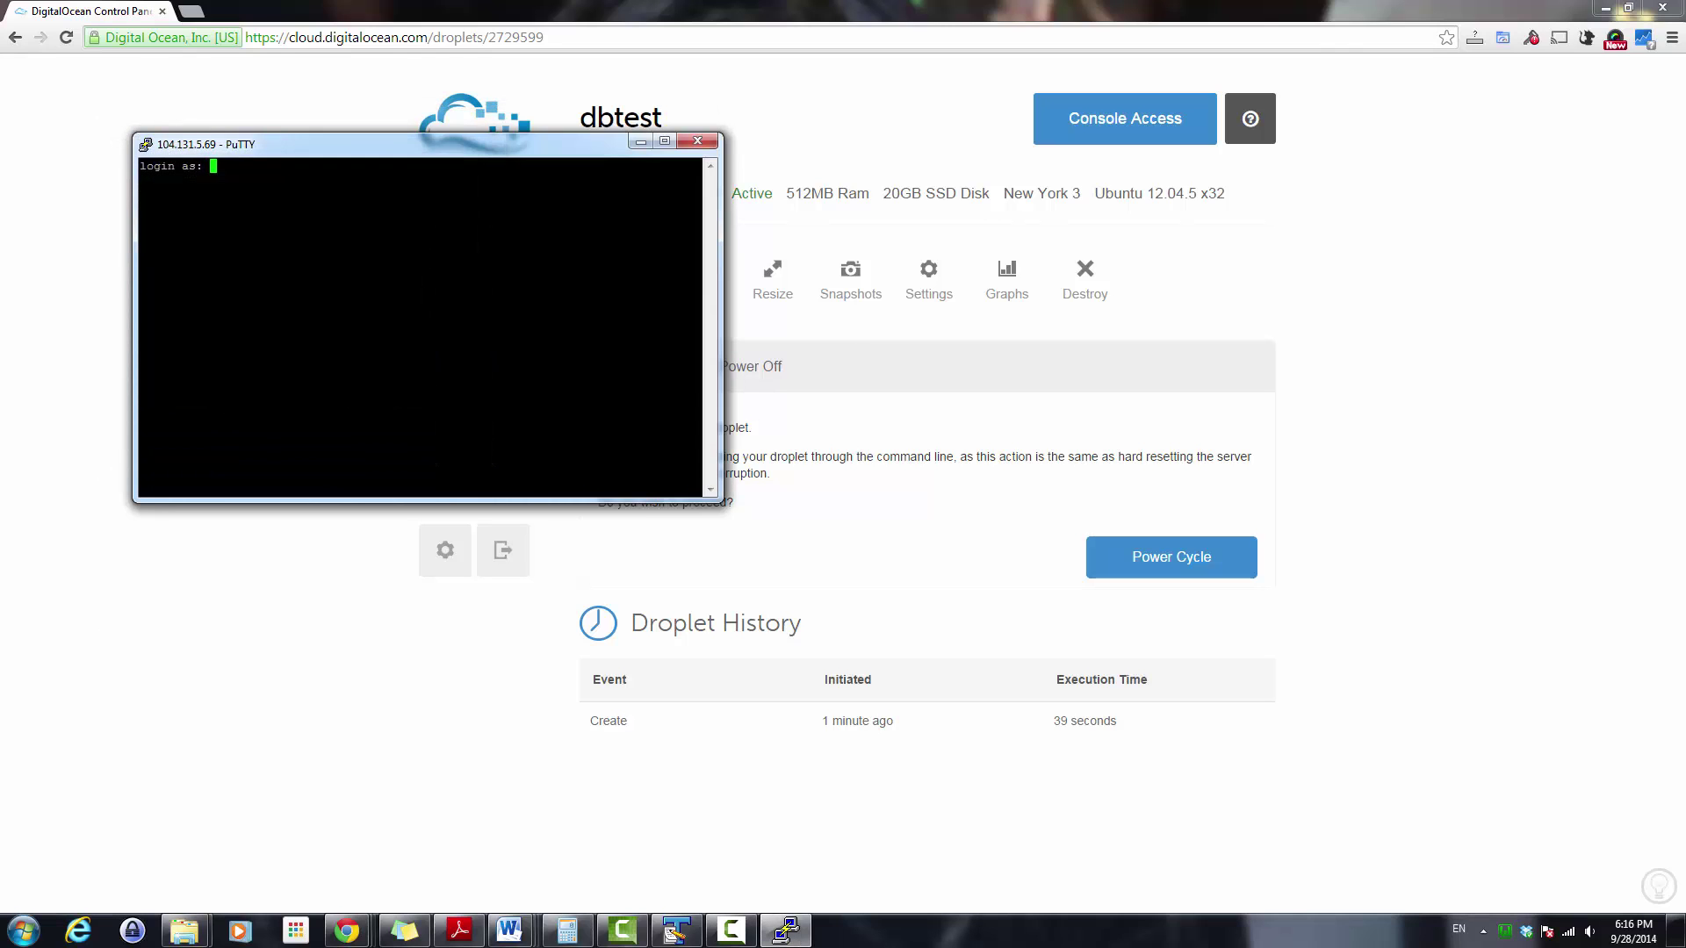
{"action": "type", "text": "root"}
{"action": "key", "text": "Return"}
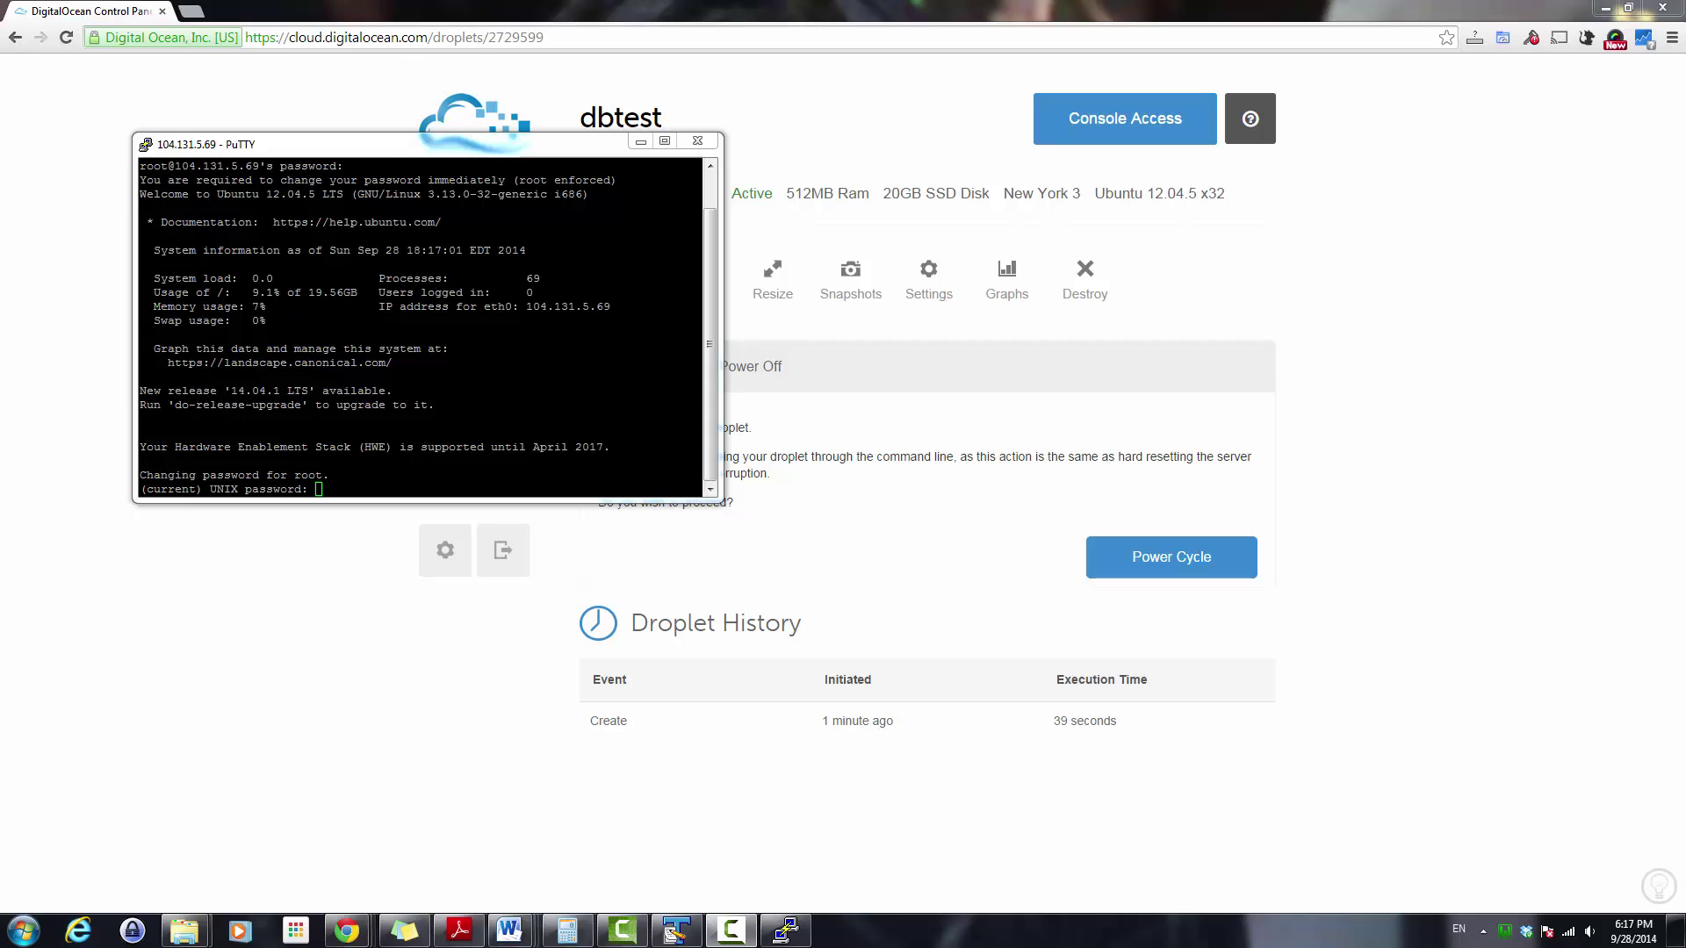
{"action": "key", "text": "alt+Tab"}
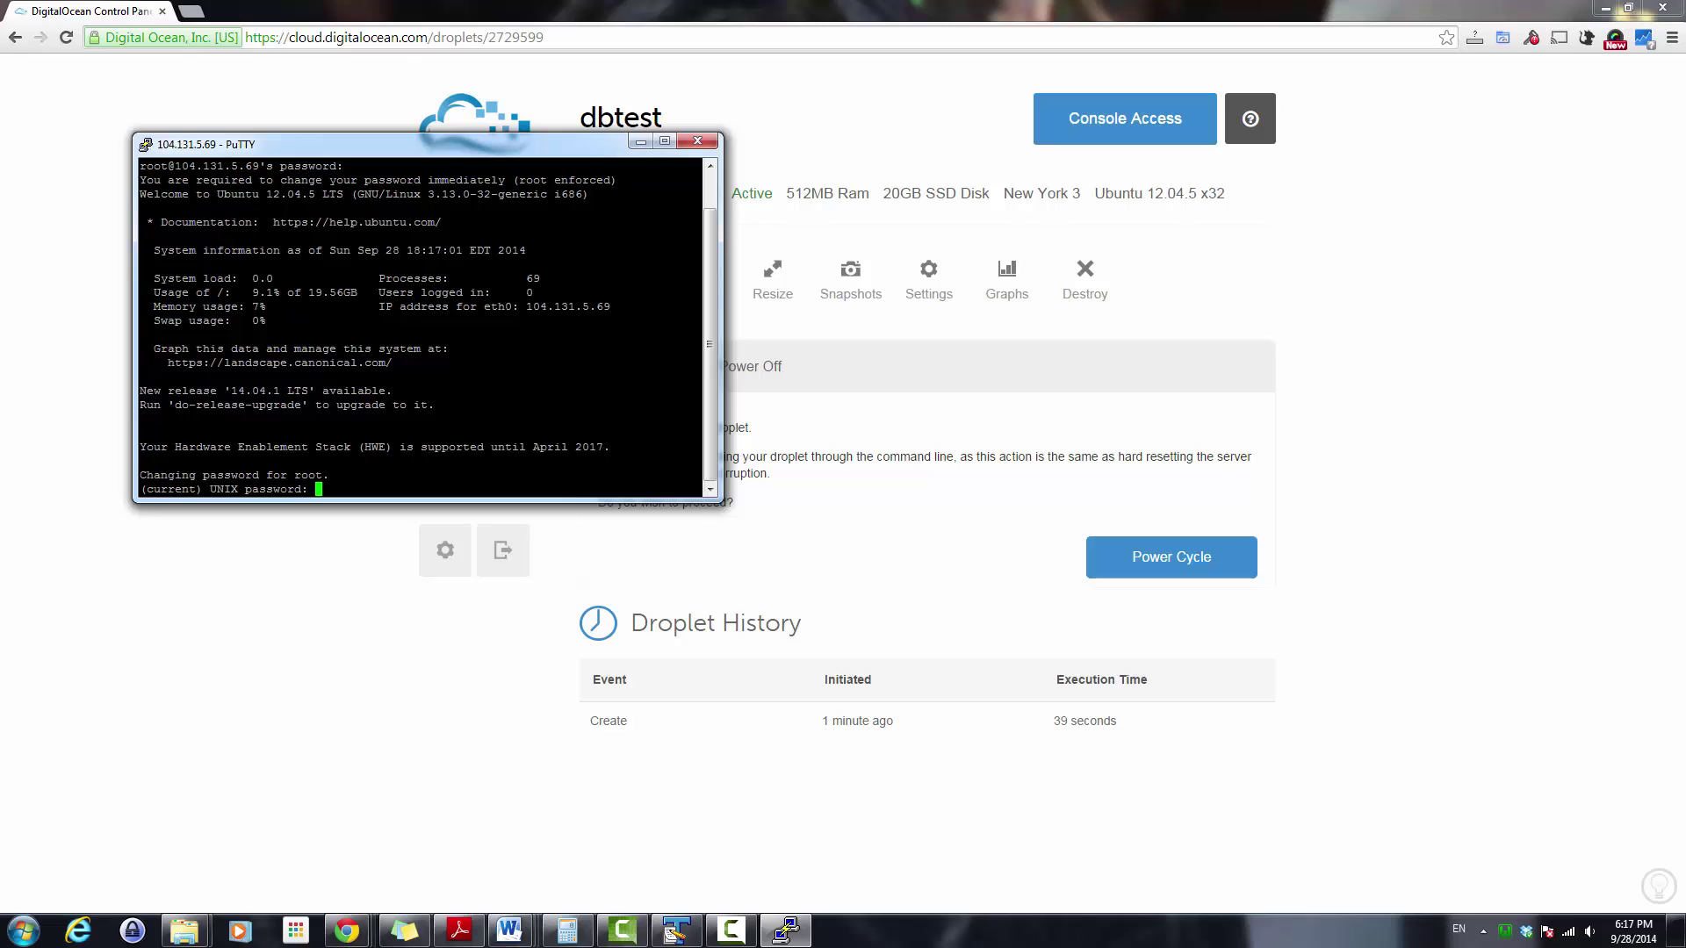
{"action": "key", "text": "Return"}
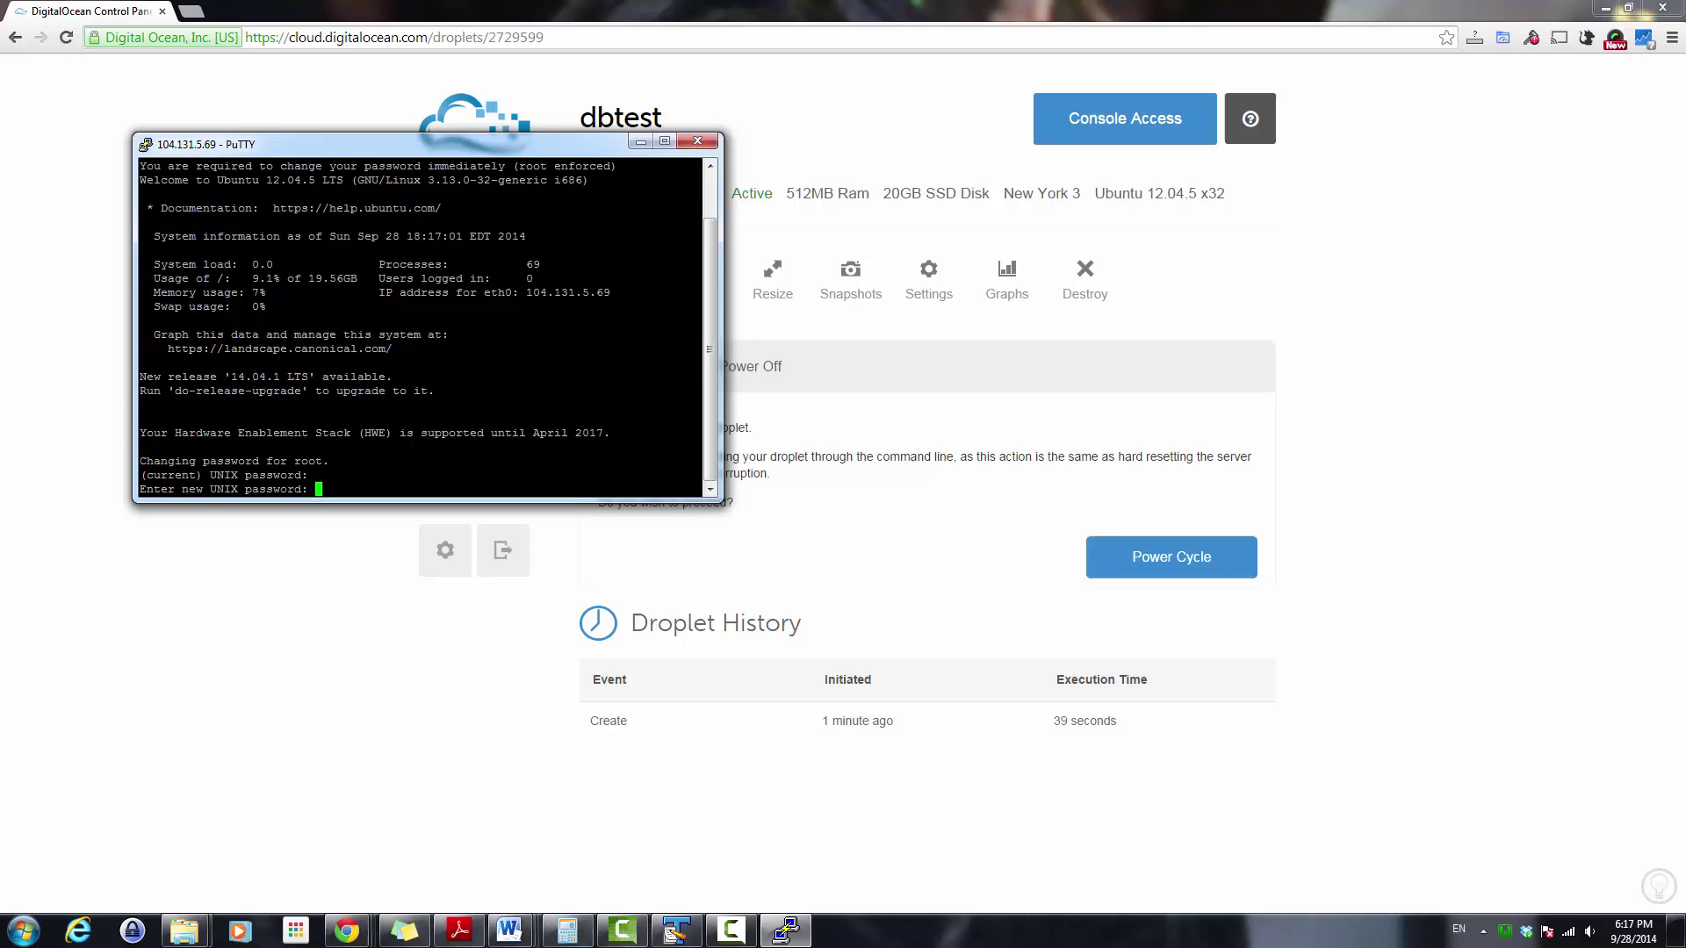
{"action": "key", "text": "Return"}
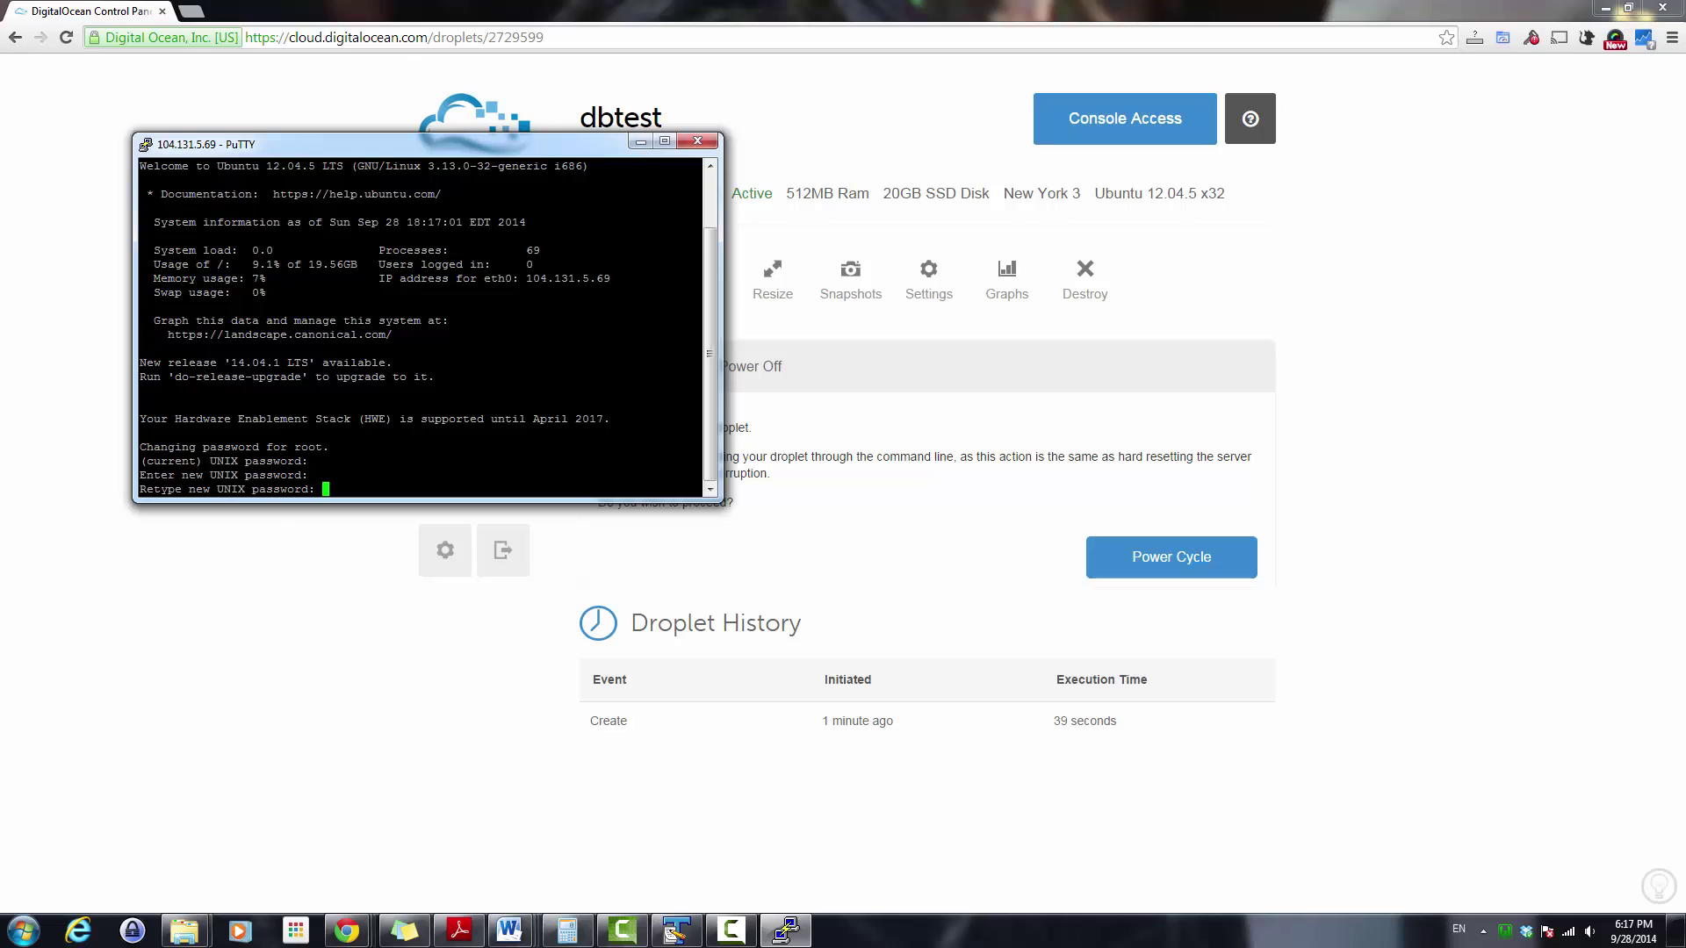
{"action": "key", "text": "Return"}
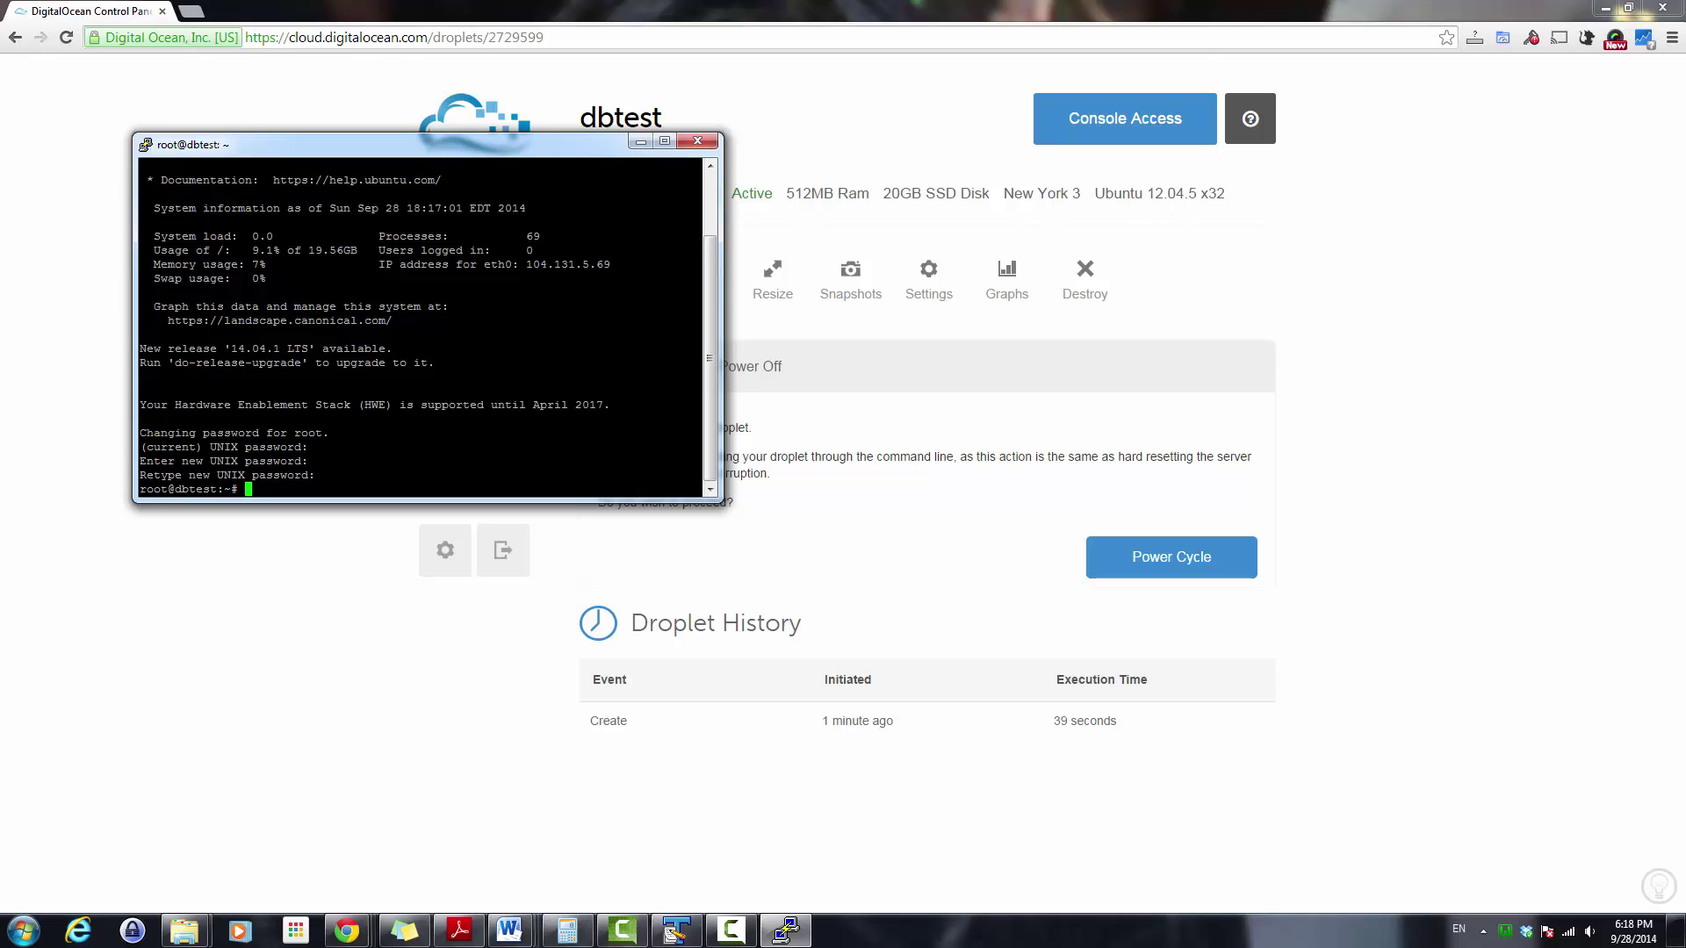
{"action": "type", "text": "apt-get inst"}
{"action": "type", "text": "all mys"}
{"action": "type", "text": "ql-server"}
Run apt-get install mysql-server and confirm installing the listed packages
{"action": "key", "text": "Return"}
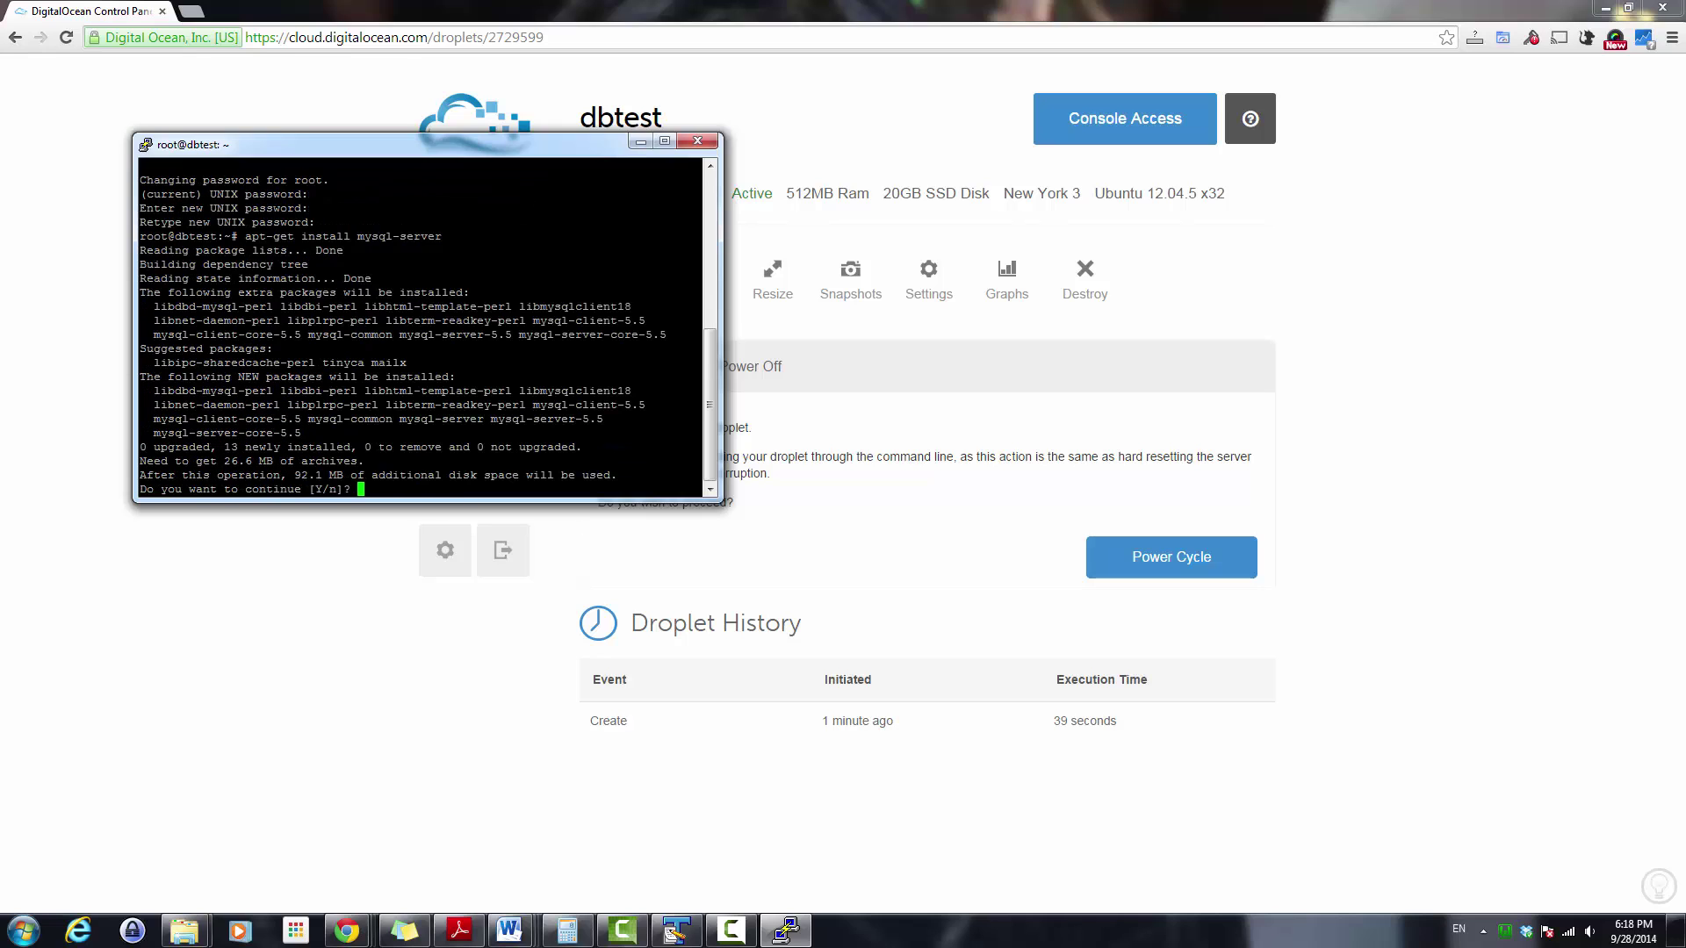
{"action": "type", "text": "y"}
{"action": "key", "text": "Return"}
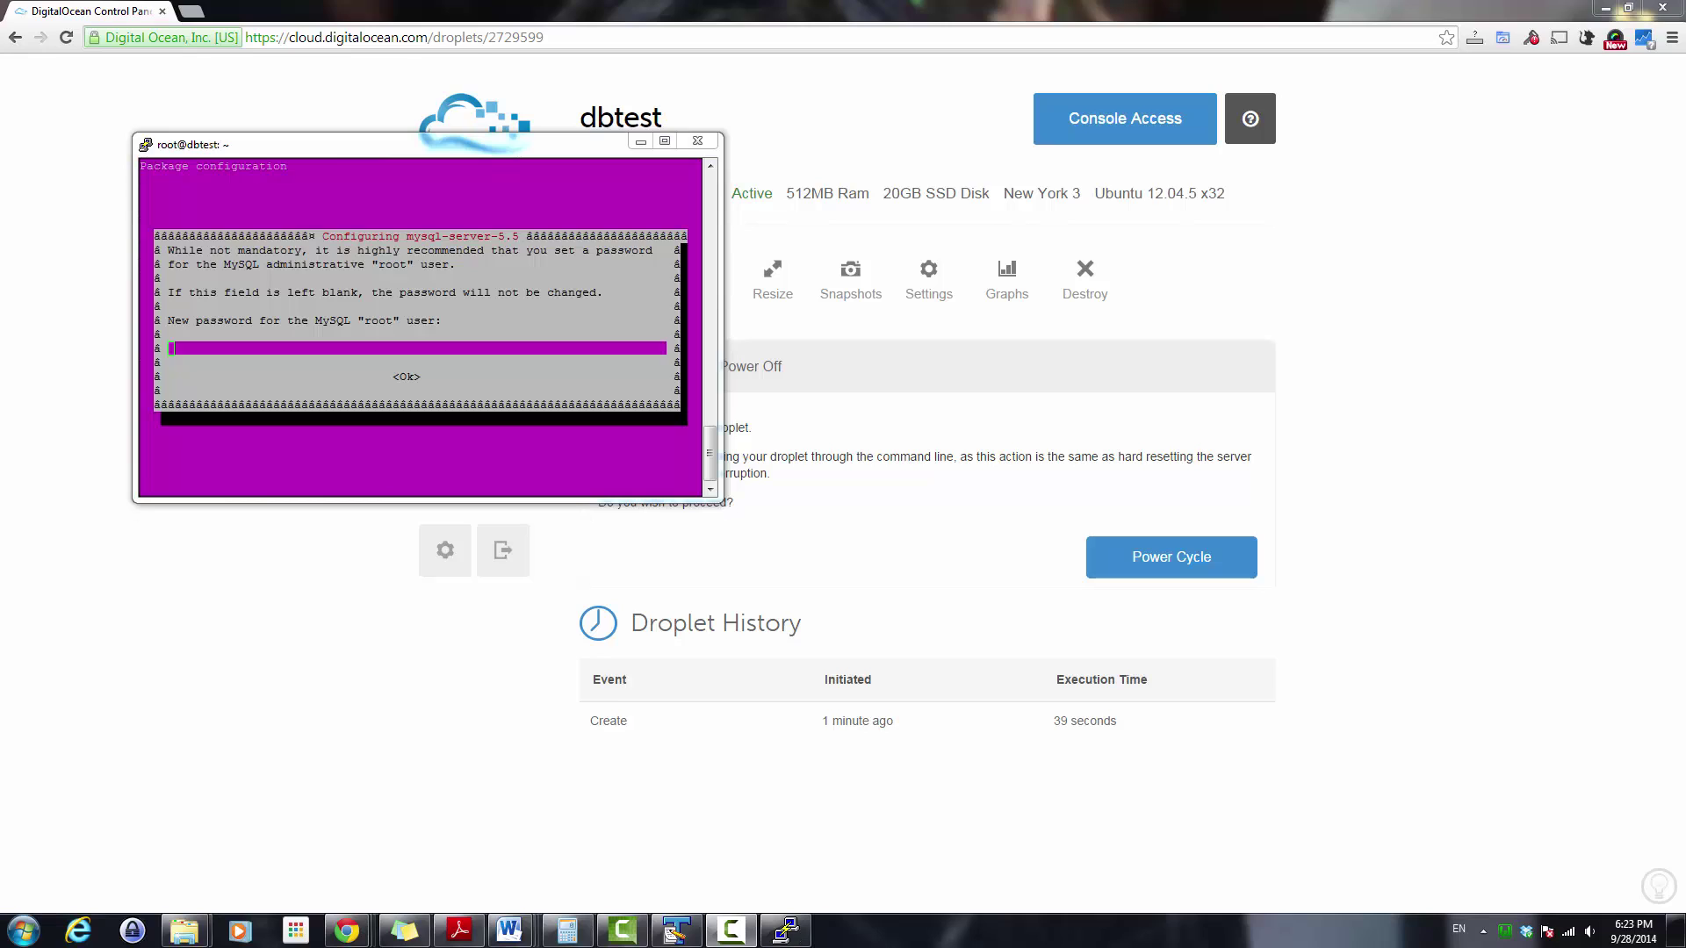
Enter and confirm the MySQL root password to complete the mysql-server configuration
{"action": "left_click", "coordinate": [521, 350]}
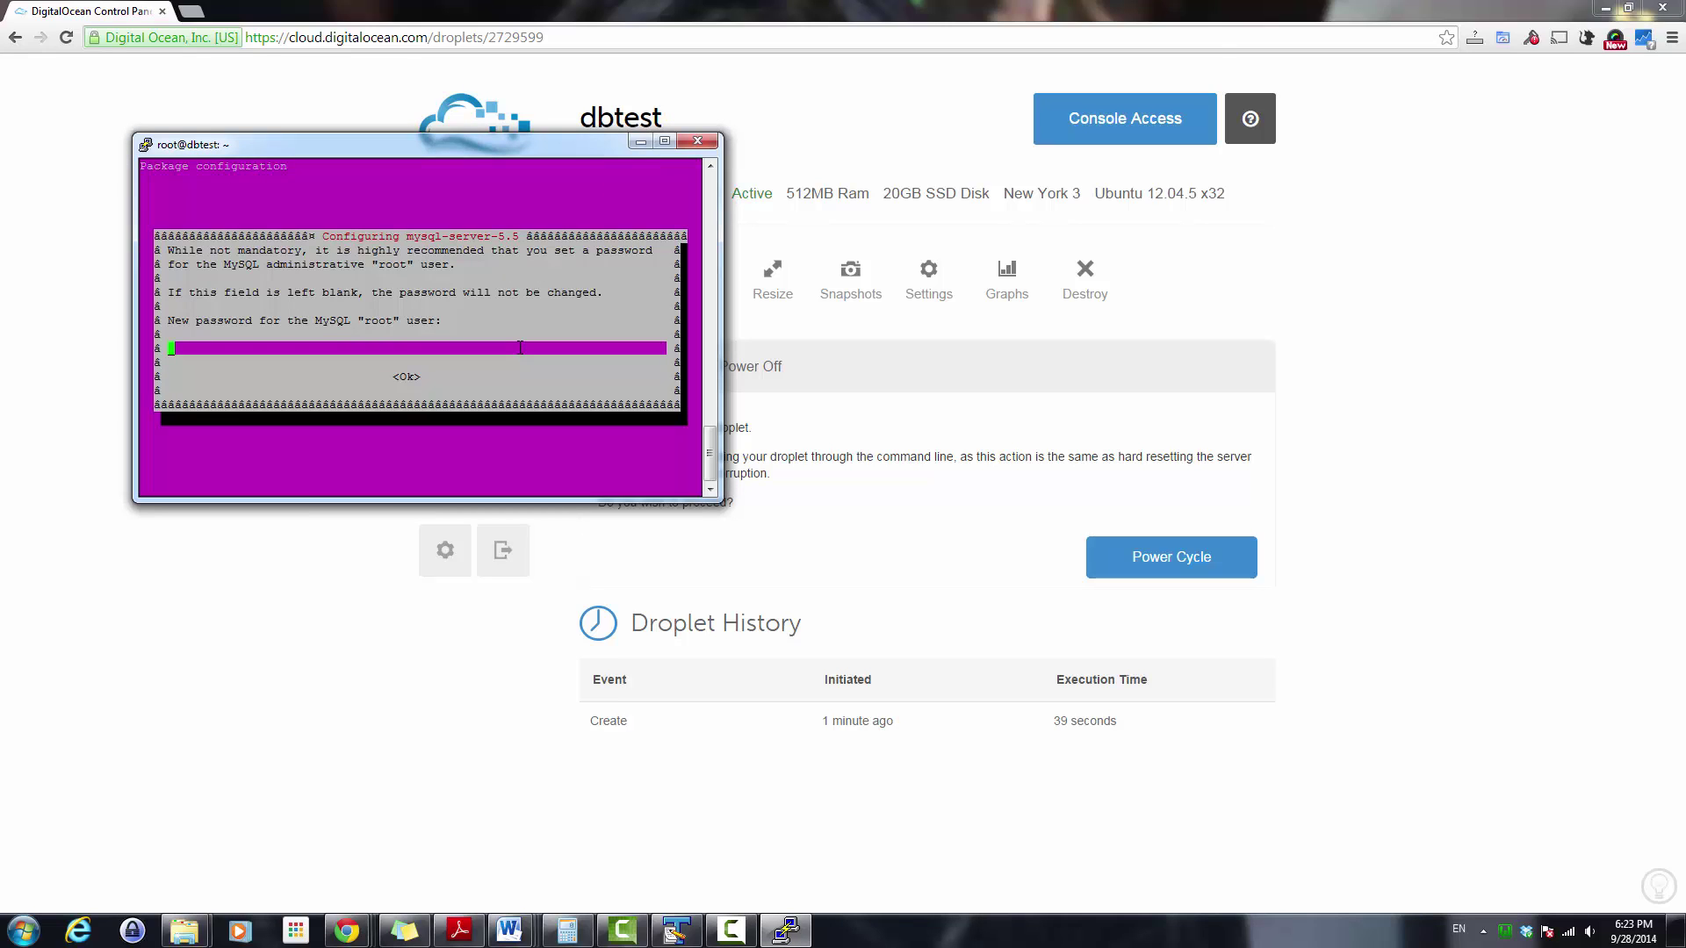
{"action": "type", "text": "********"}
{"action": "type", "text": "***"}
{"action": "key", "text": "Return"}
{"action": "type", "text": "*"}
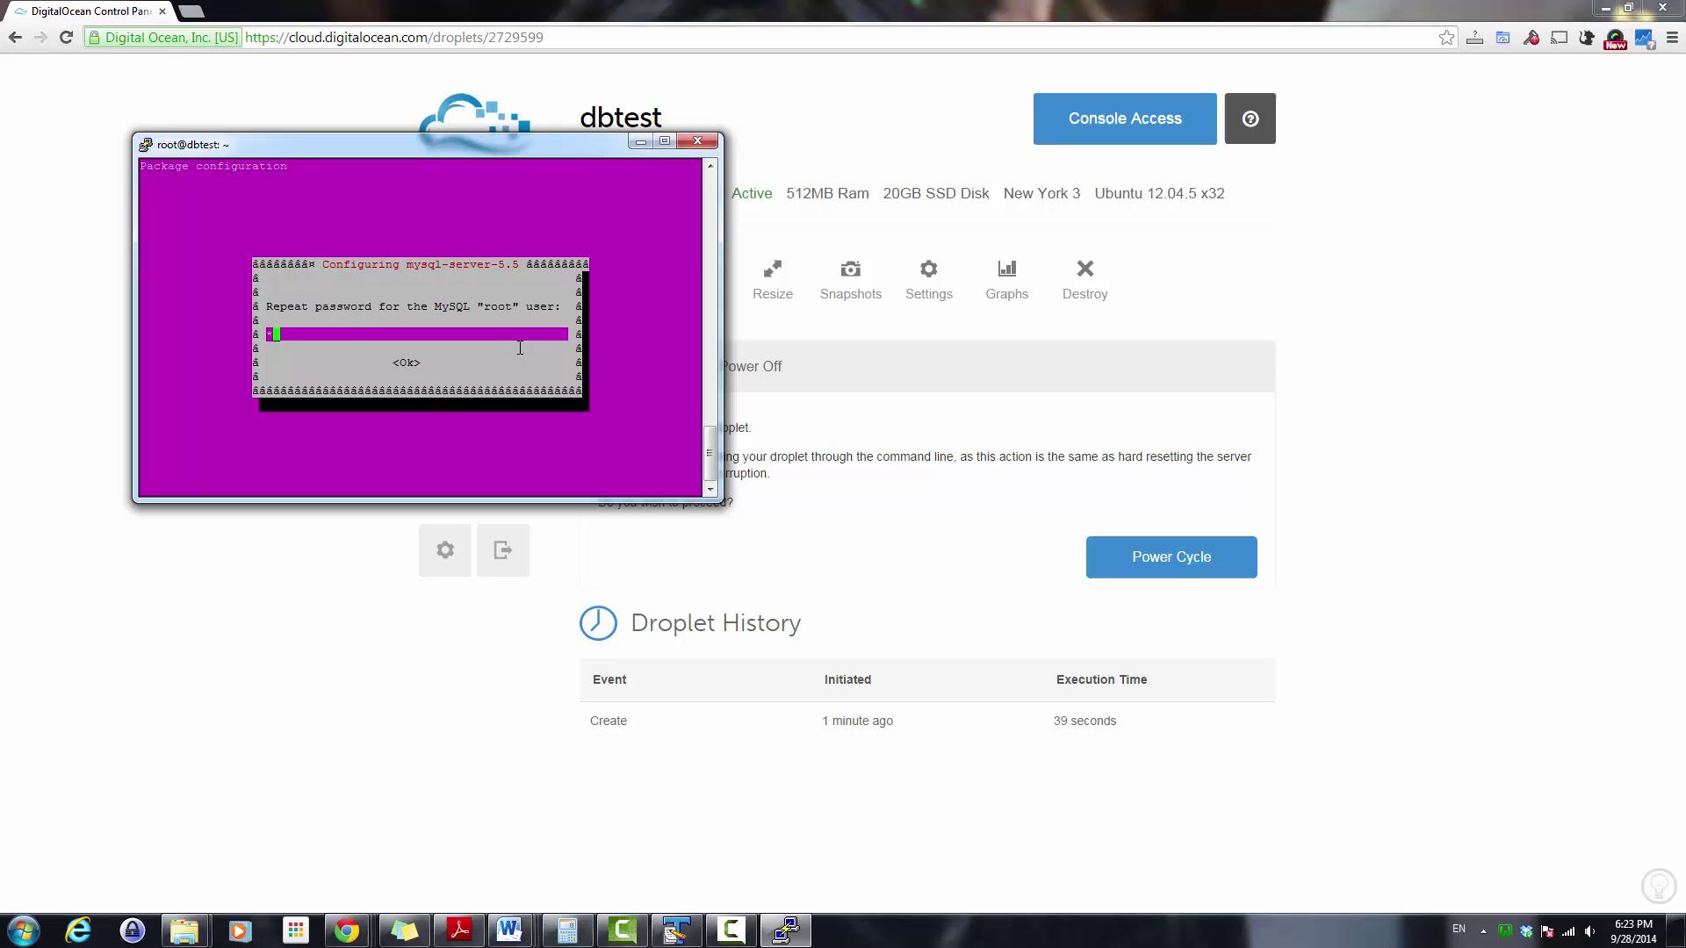
{"action": "type", "text": "***"}
{"action": "type", "text": "*******"}
{"action": "key", "text": "Return"}
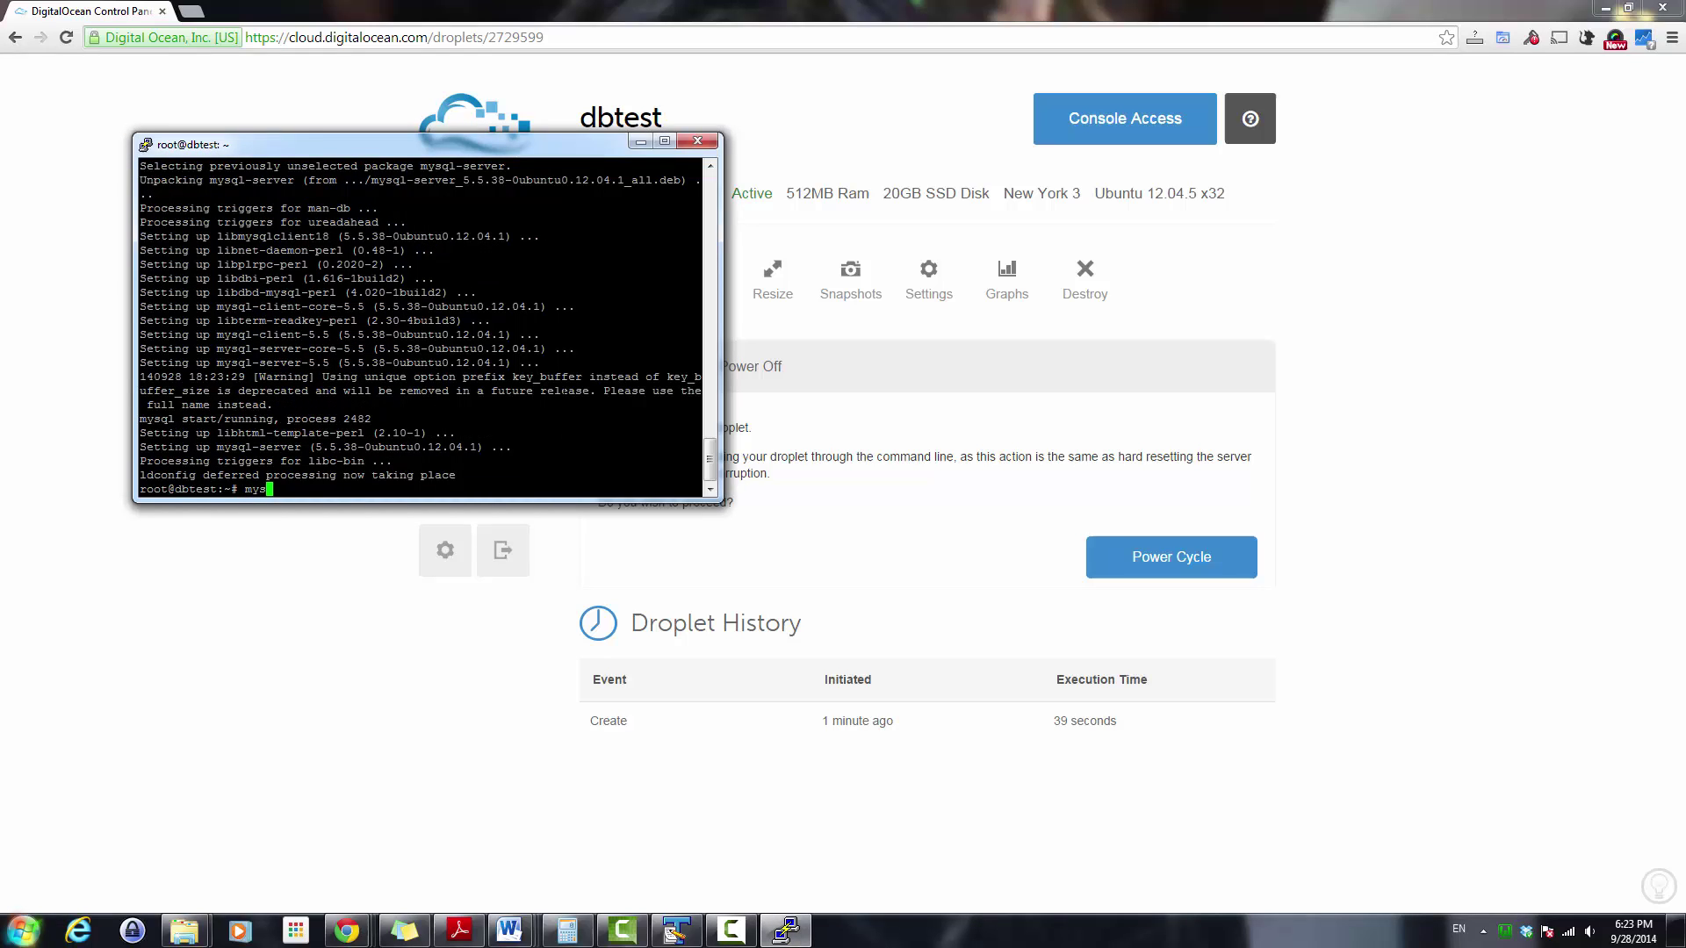
{"action": "type", "text": "mysql"}
Log into MySQL as root with mysql -u root -p and the root password
{"action": "key", "text": "Return"}
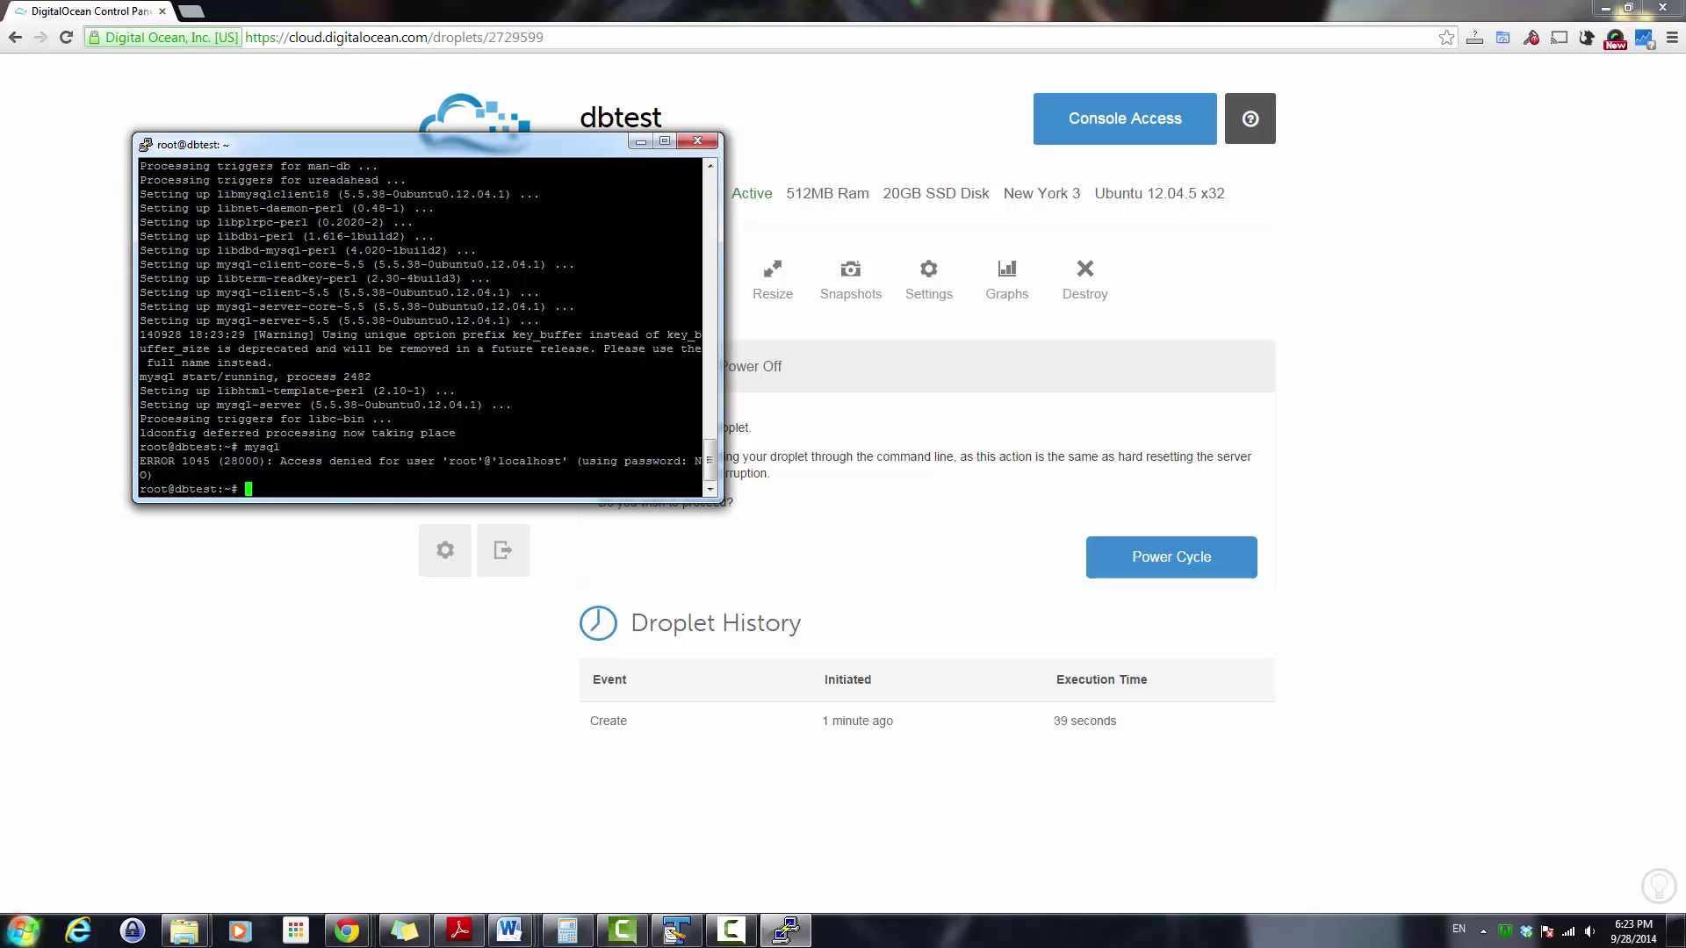
{"action": "type", "text": "mysql "}
{"action": "type", "text": "-u "}
{"action": "type", "text": "root -p"}
{"action": "key", "text": "Return"}
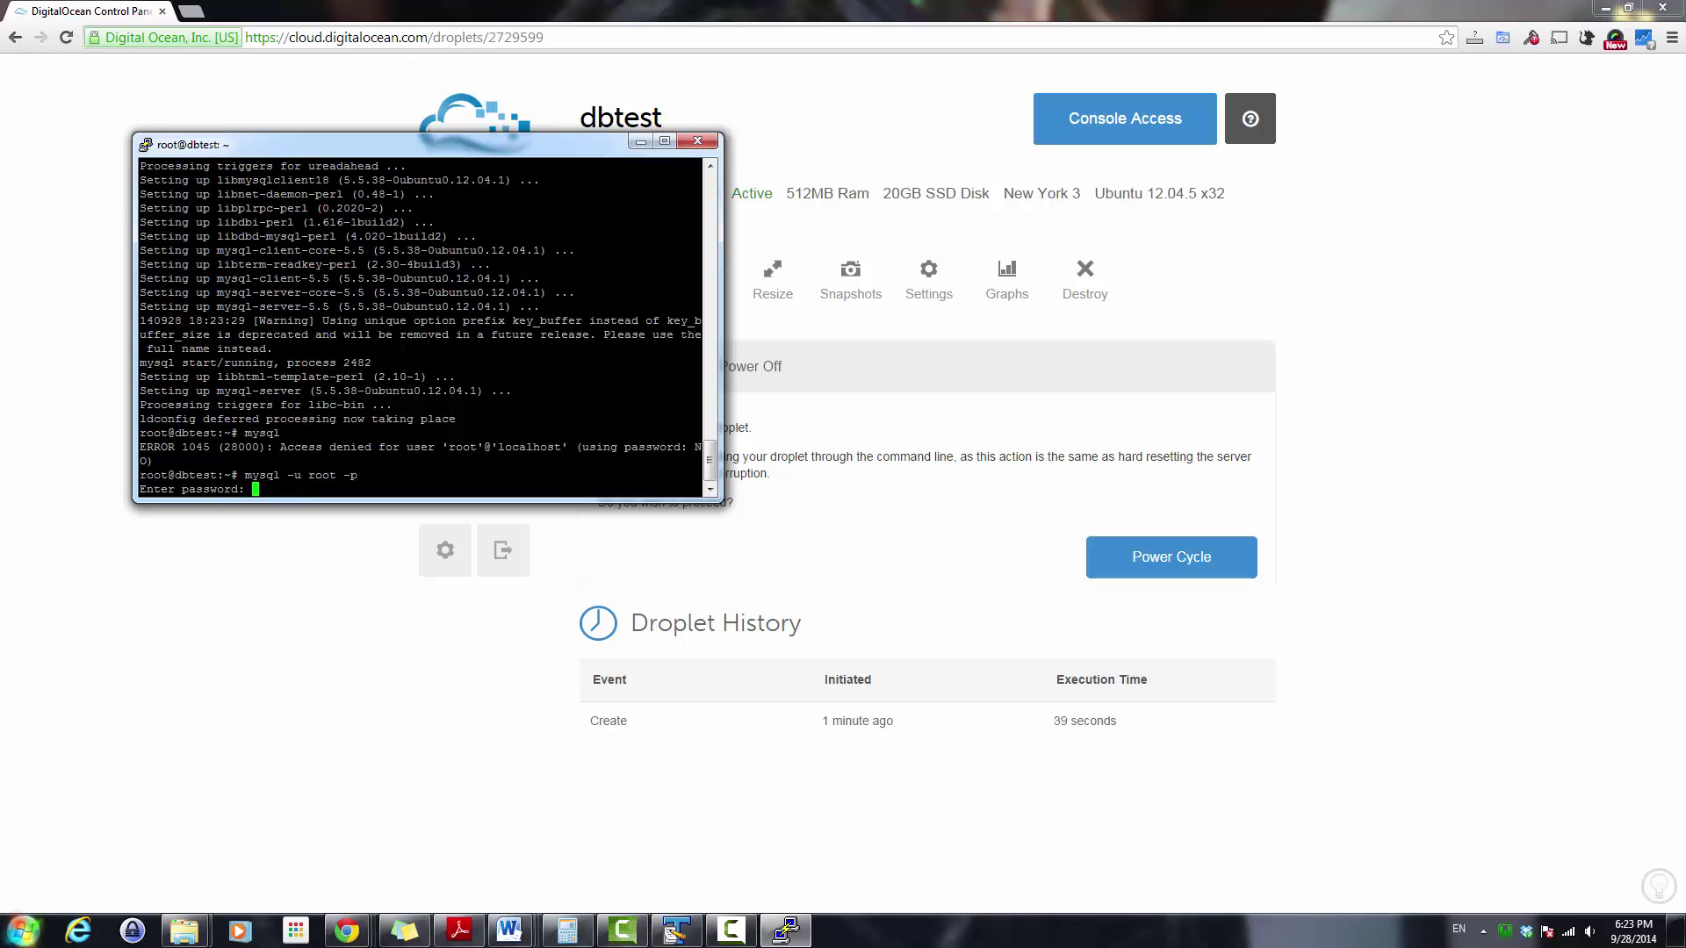
{"action": "key", "text": "Return"}
{"action": "type", "text": "sho"}
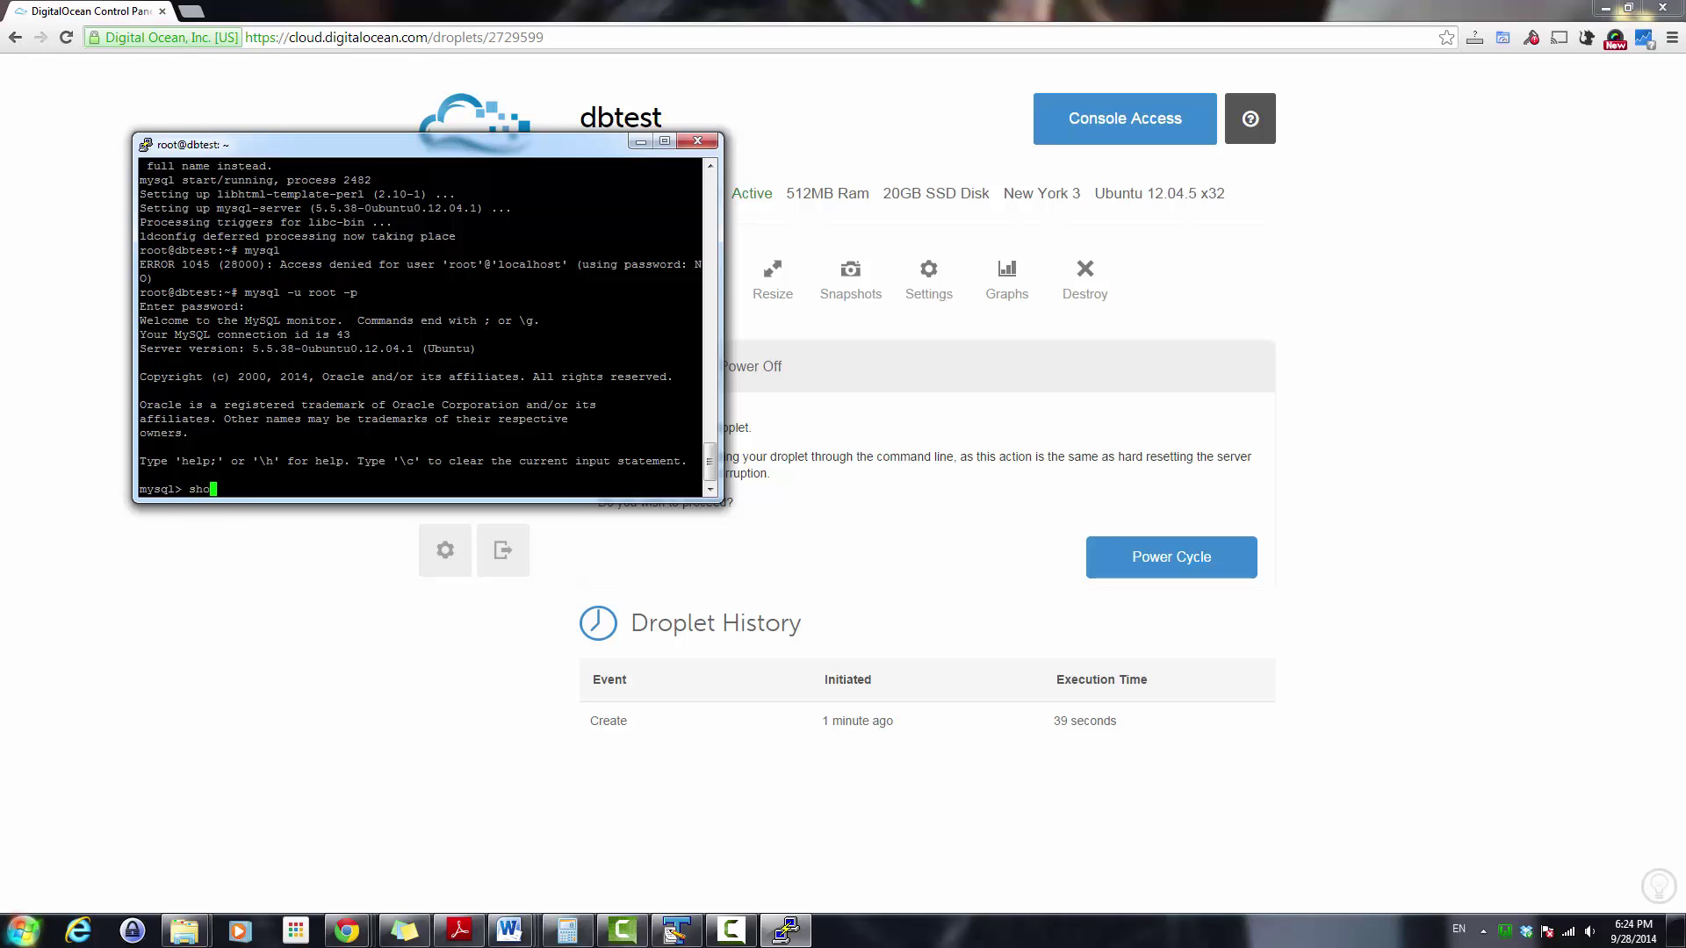
{"action": "type", "text": "w databases;"}
Show databases, use mysql, list its 24 tables and 5 user rows, then quit
{"action": "key", "text": "Return"}
{"action": "type", "text": "u"}
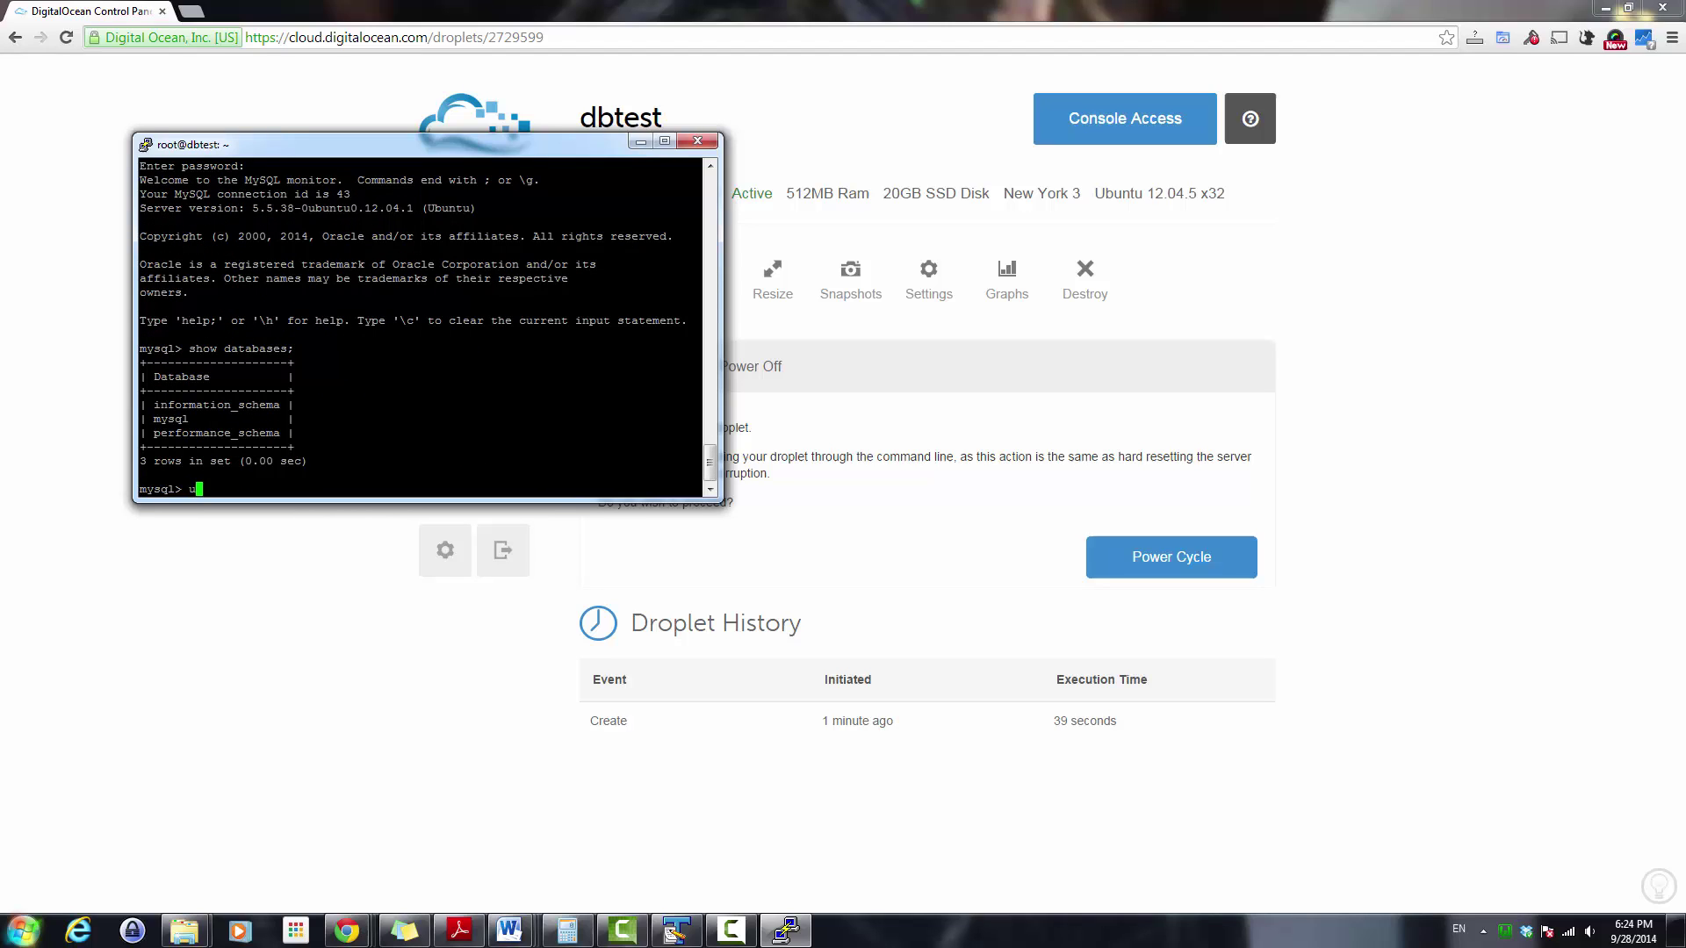
{"action": "type", "text": "se mysql"}
{"action": "type", "text": ";"}
{"action": "key", "text": "Return"}
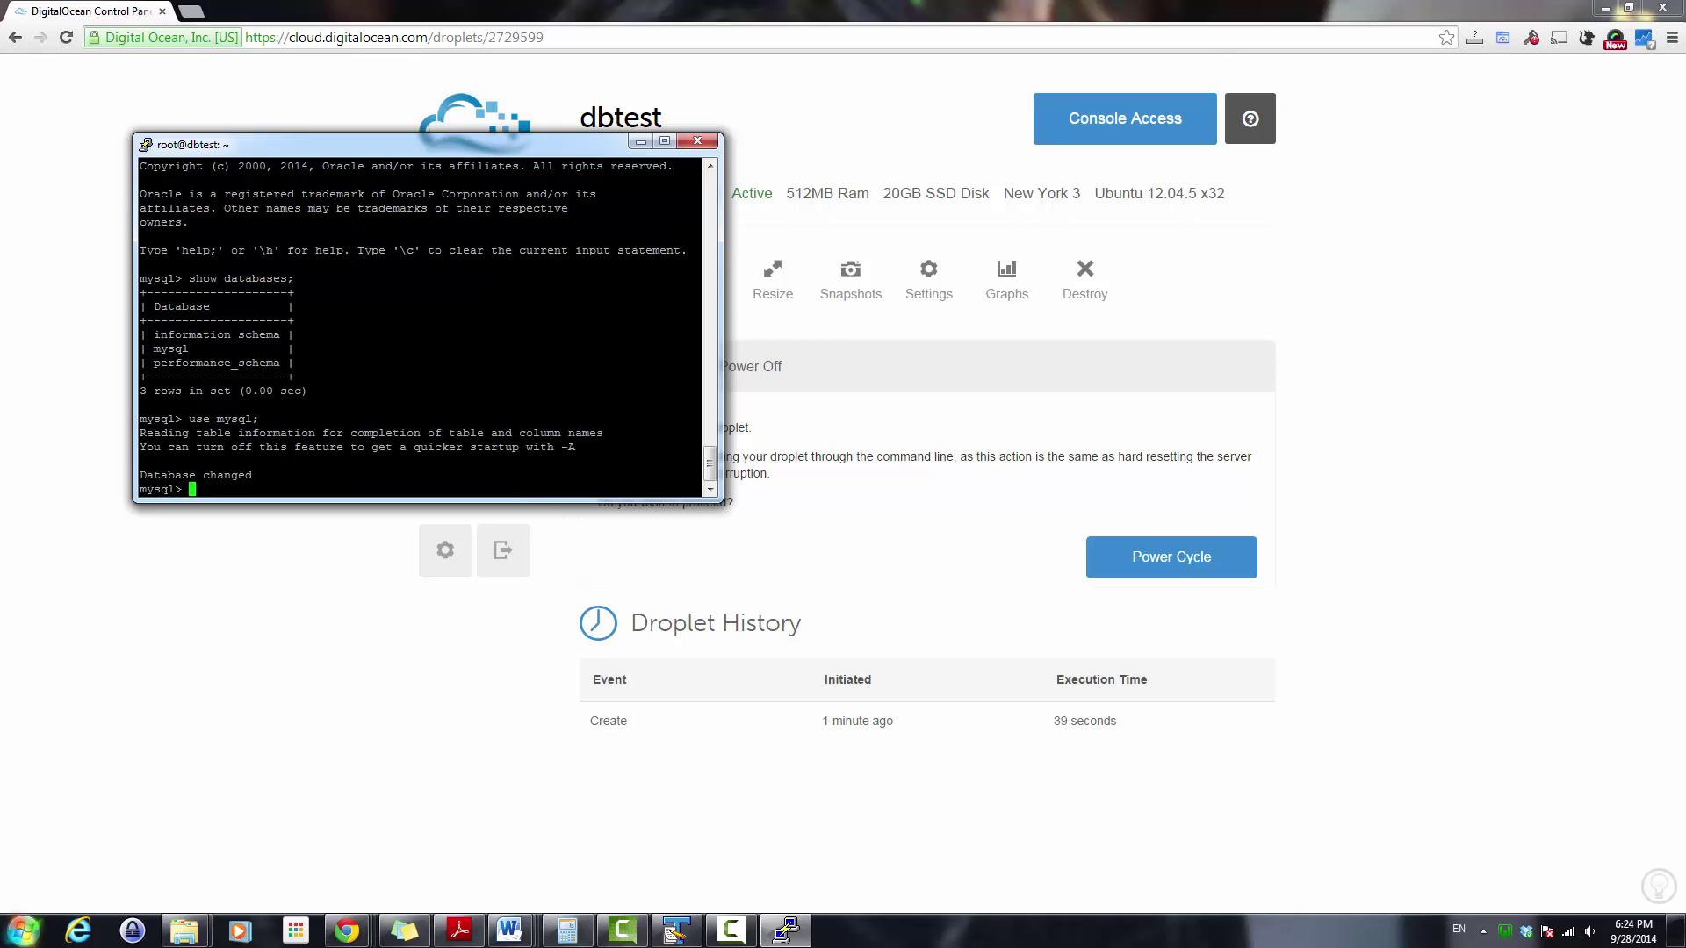
{"action": "type", "text": "show t"}
{"action": "type", "text": "ables;"}
{"action": "key", "text": "Return"}
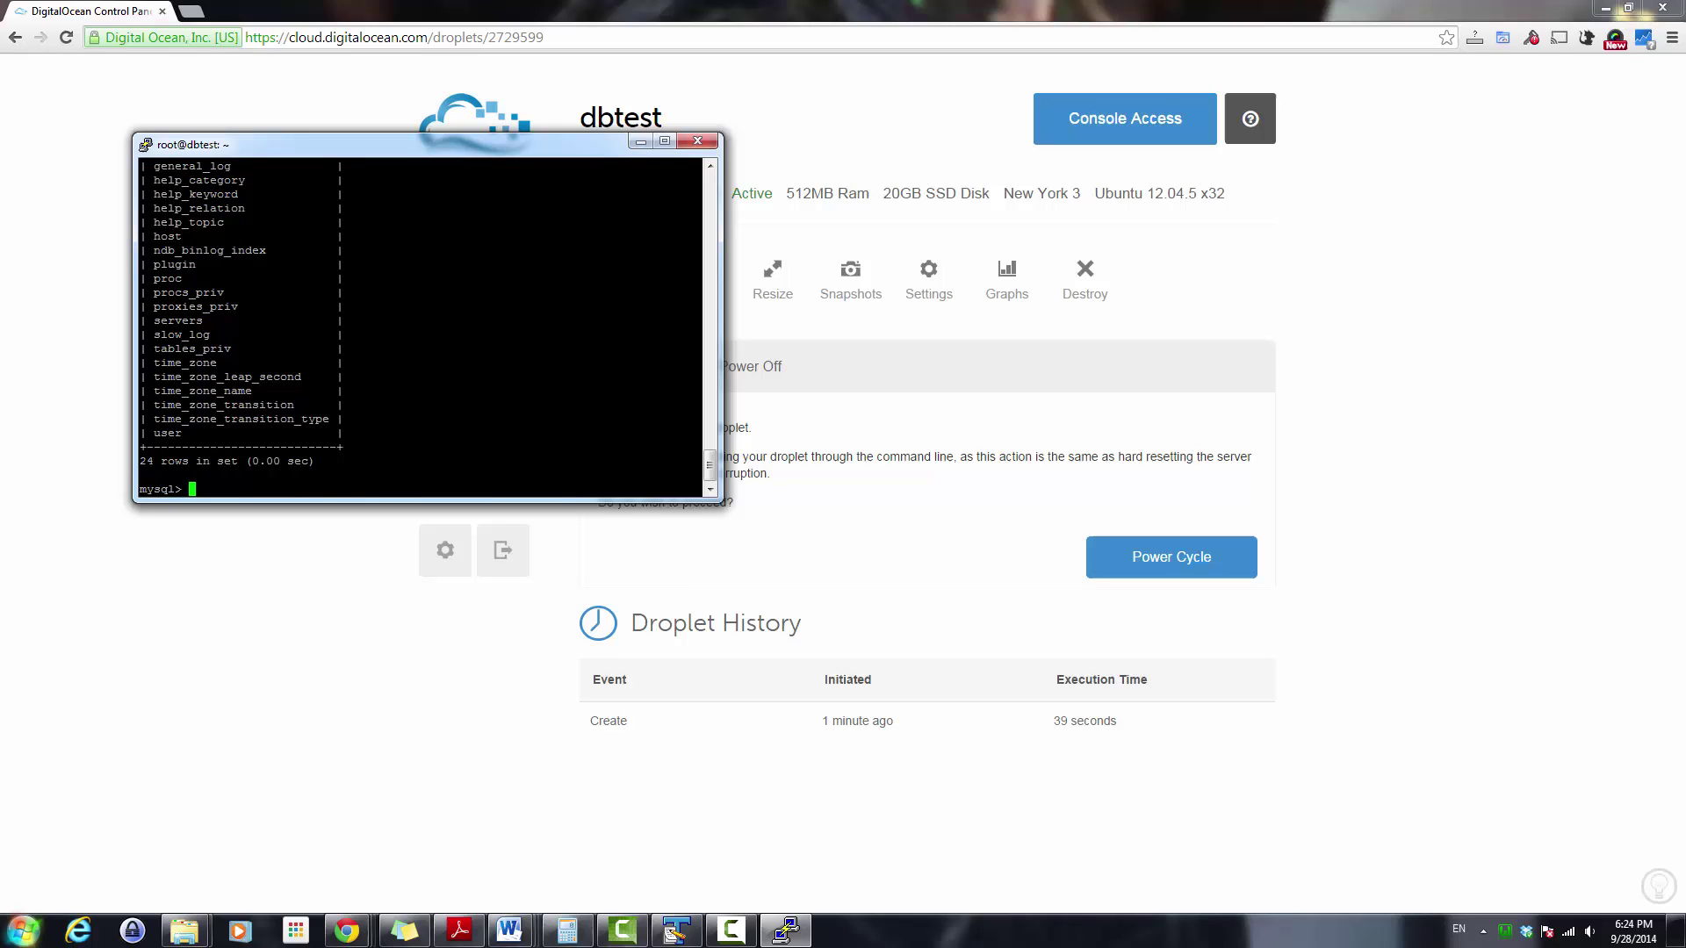
{"action": "type", "text": "select *"}
{"action": "type", "text": " from user;"}
{"action": "key", "text": "Return"}
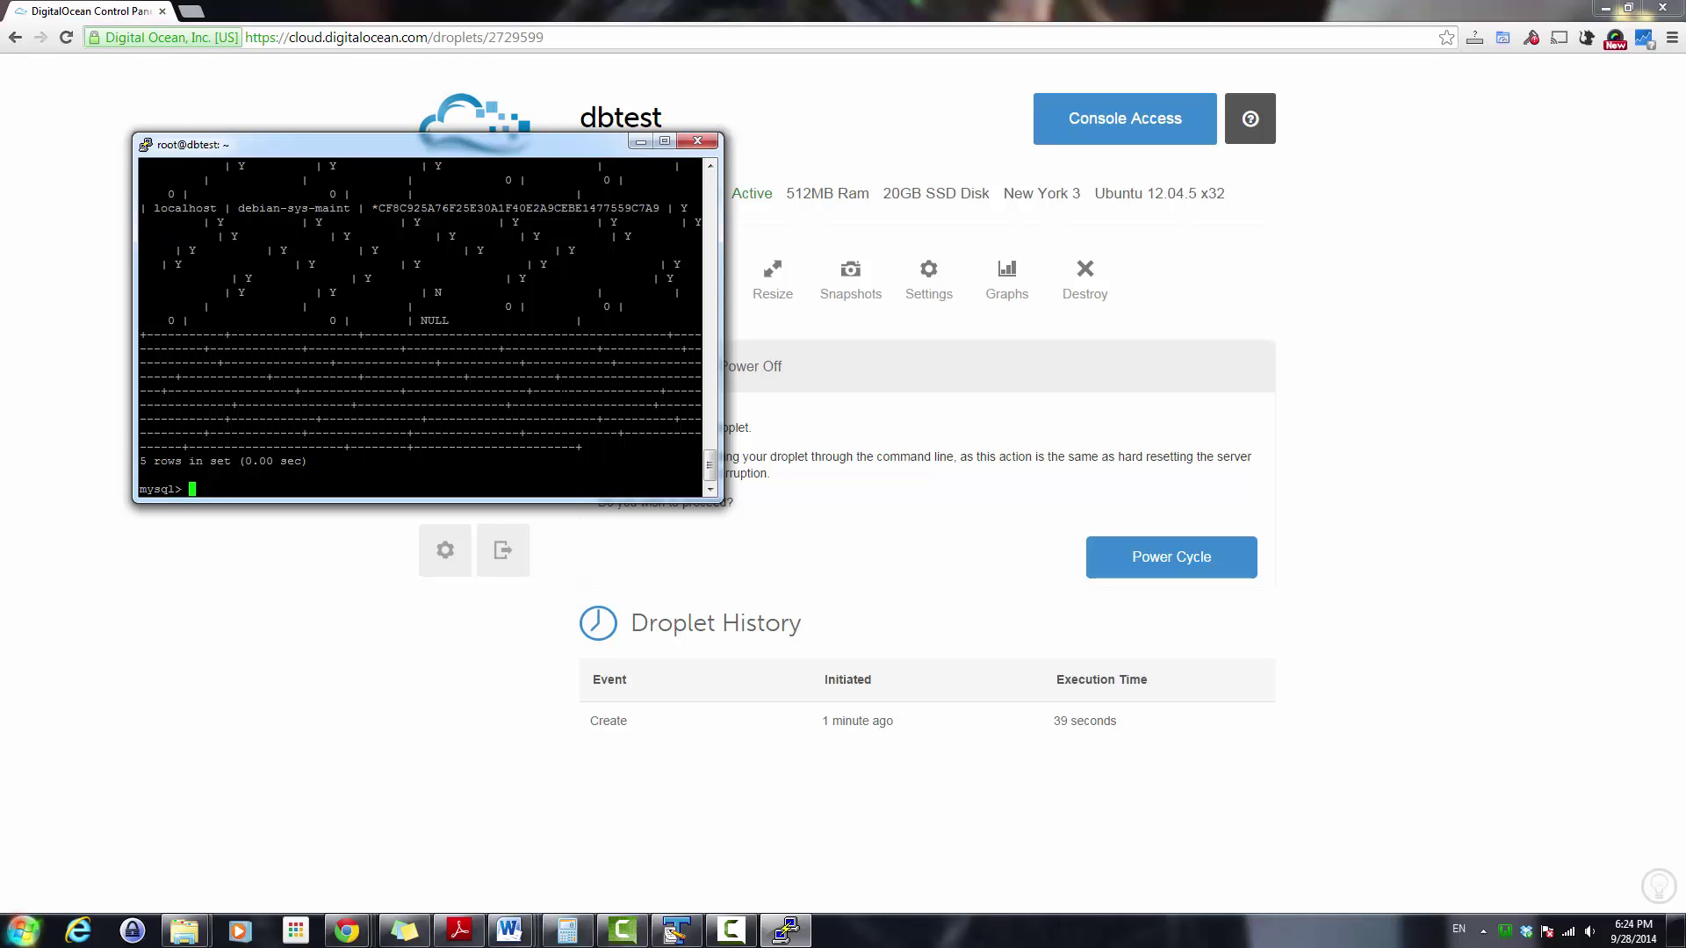
{"action": "type", "text": "qu"}
{"action": "type", "text": "it"}
{"action": "key", "text": "Return"}
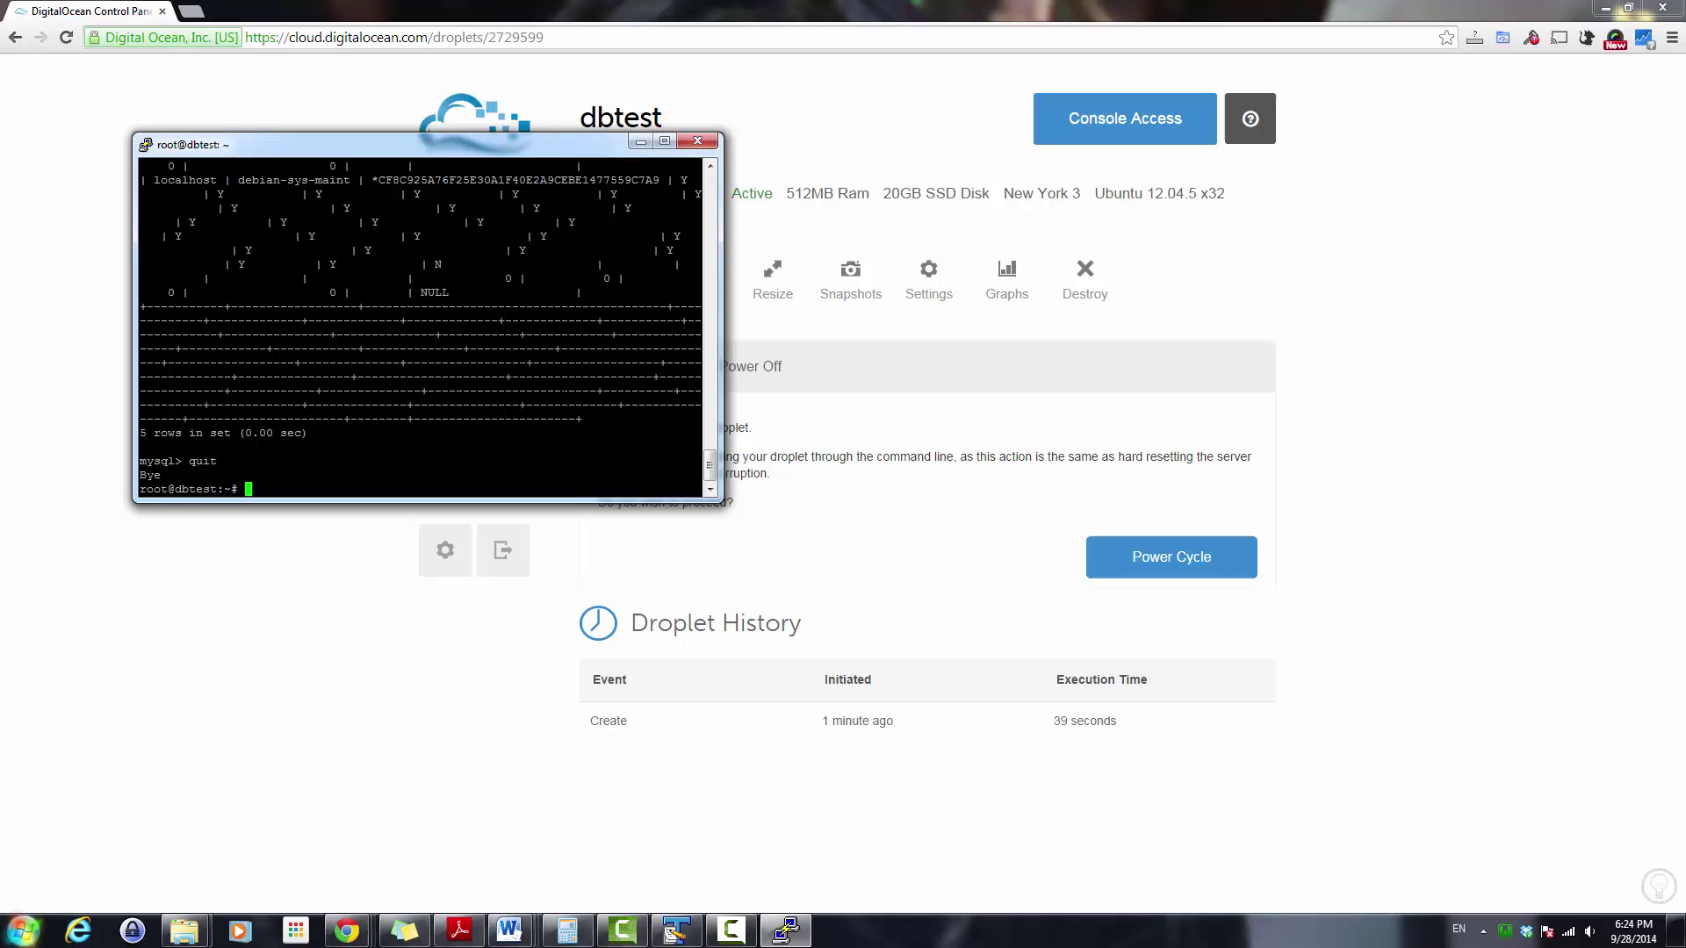